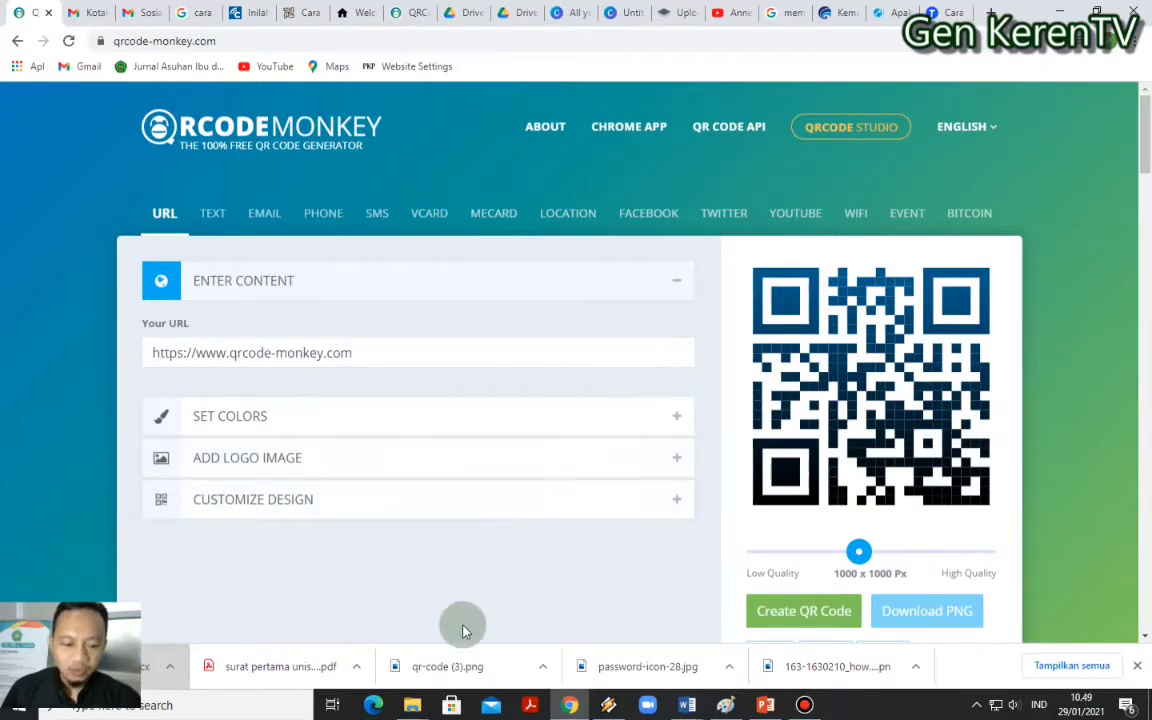
mouse_move(412, 705)
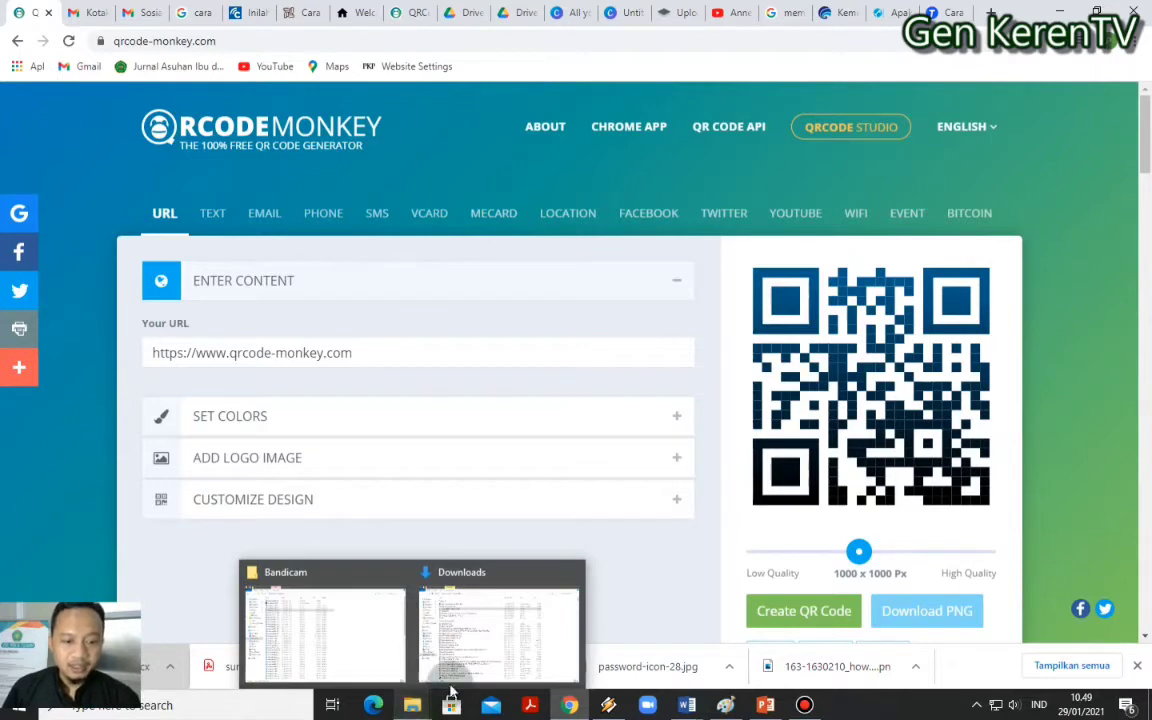
click(450, 680)
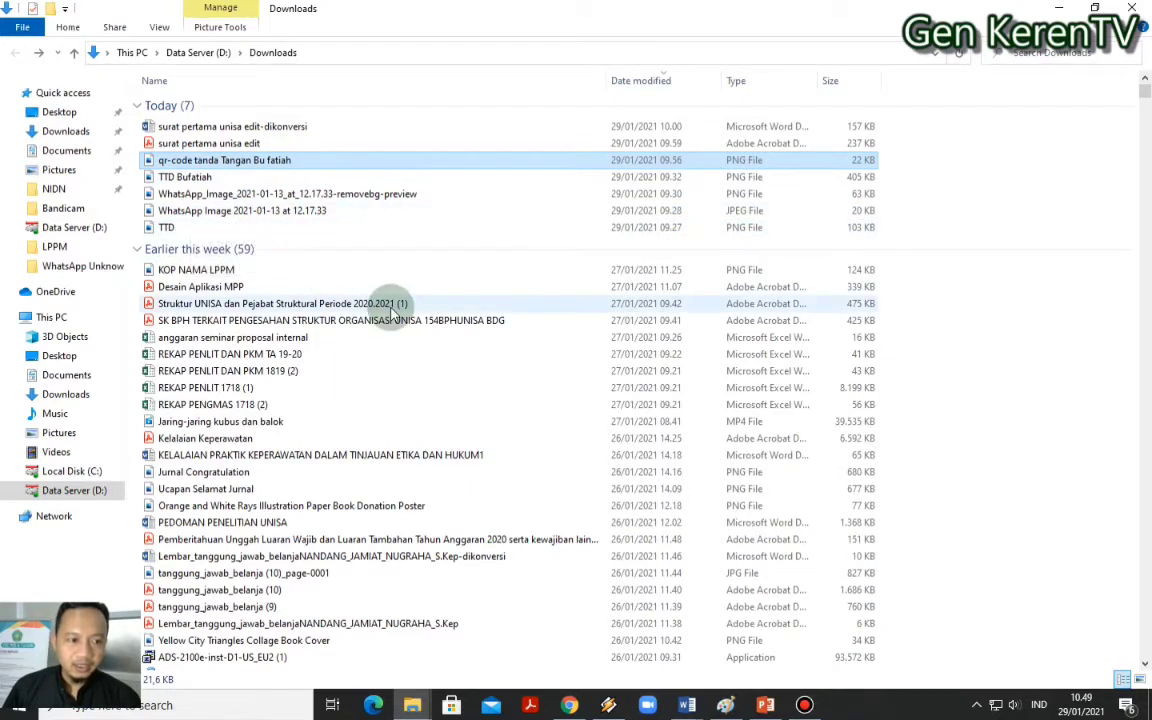
click(806, 707)
click(993, 366)
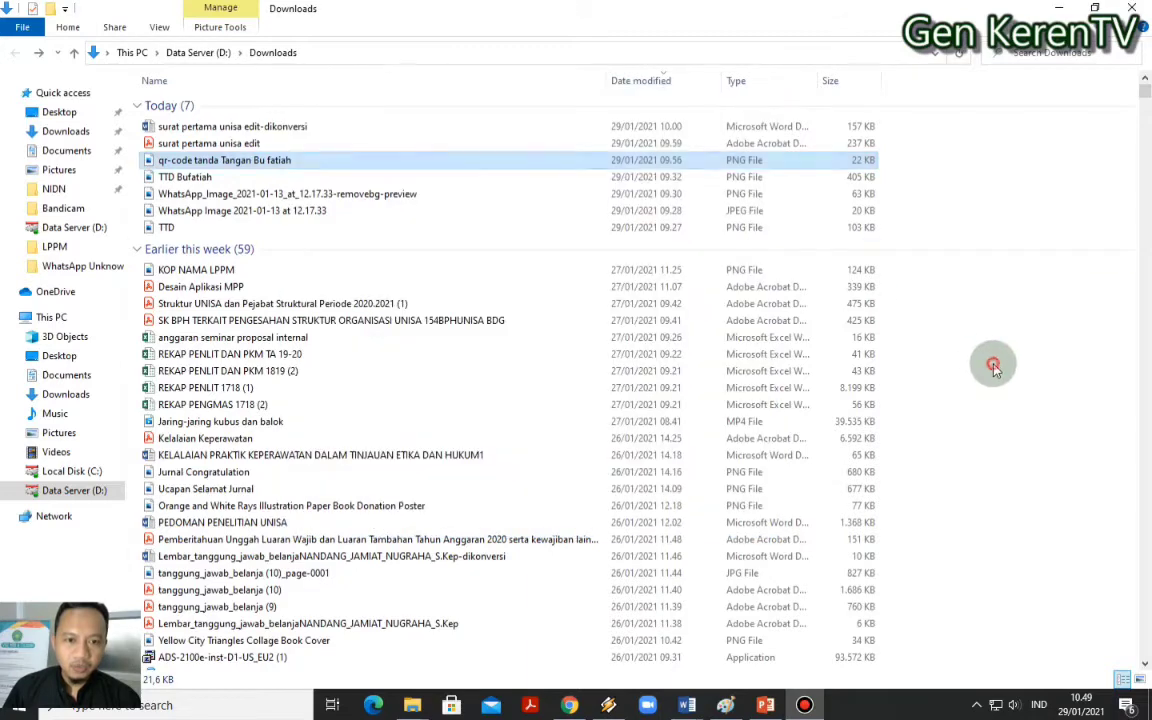
click(808, 705)
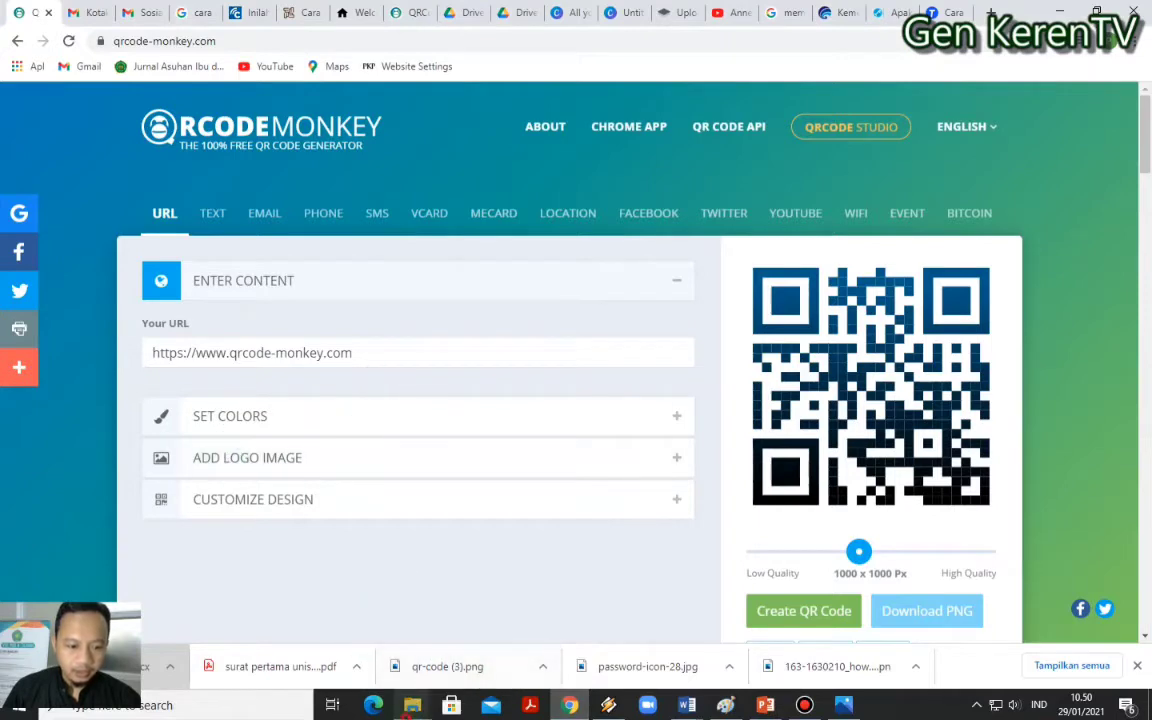
mouse_move(412, 705)
click(432, 636)
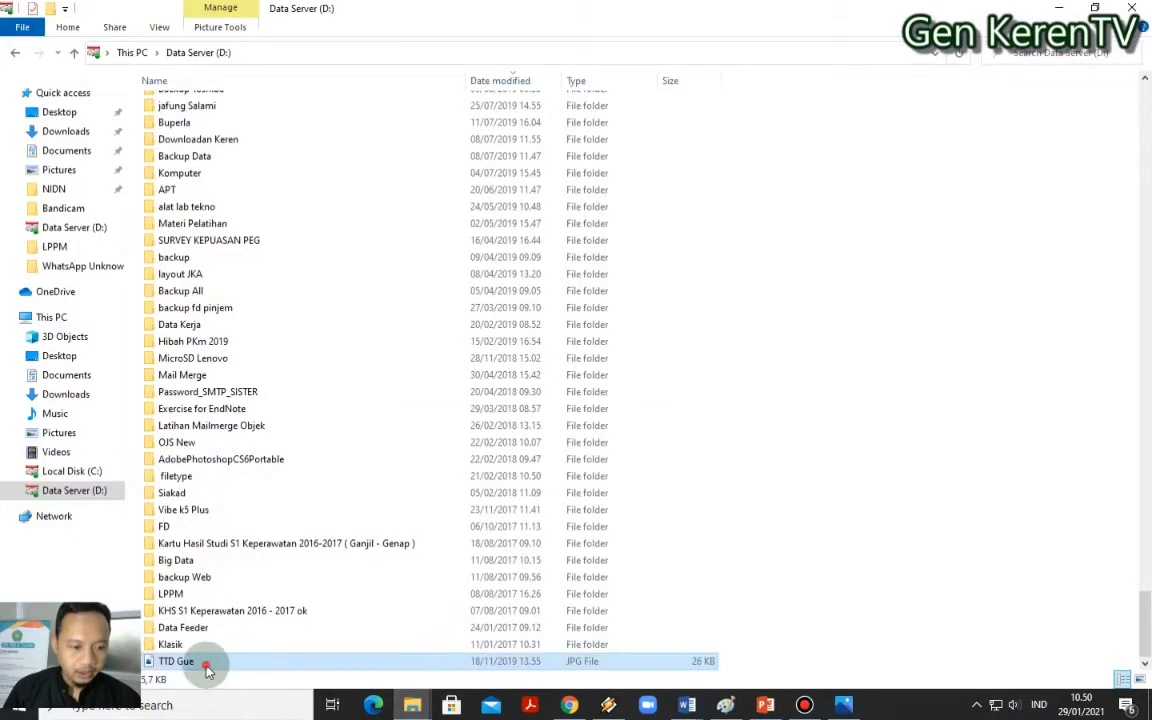
double_click(206, 666)
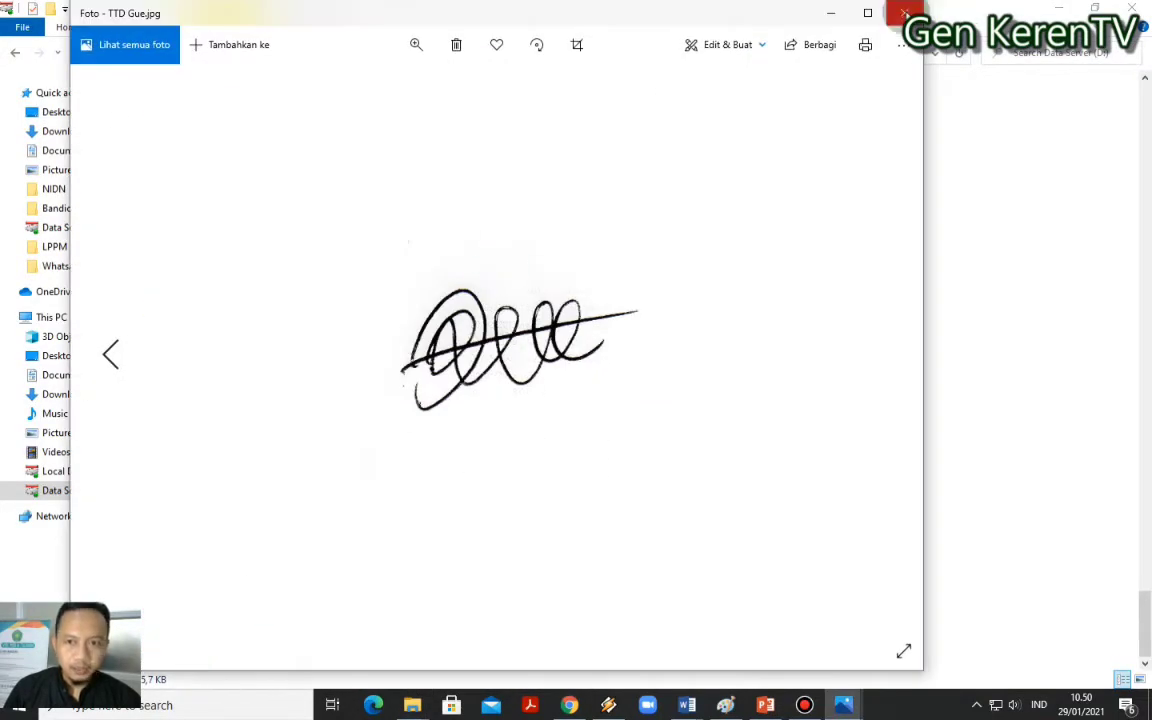
click(906, 12)
click(570, 706)
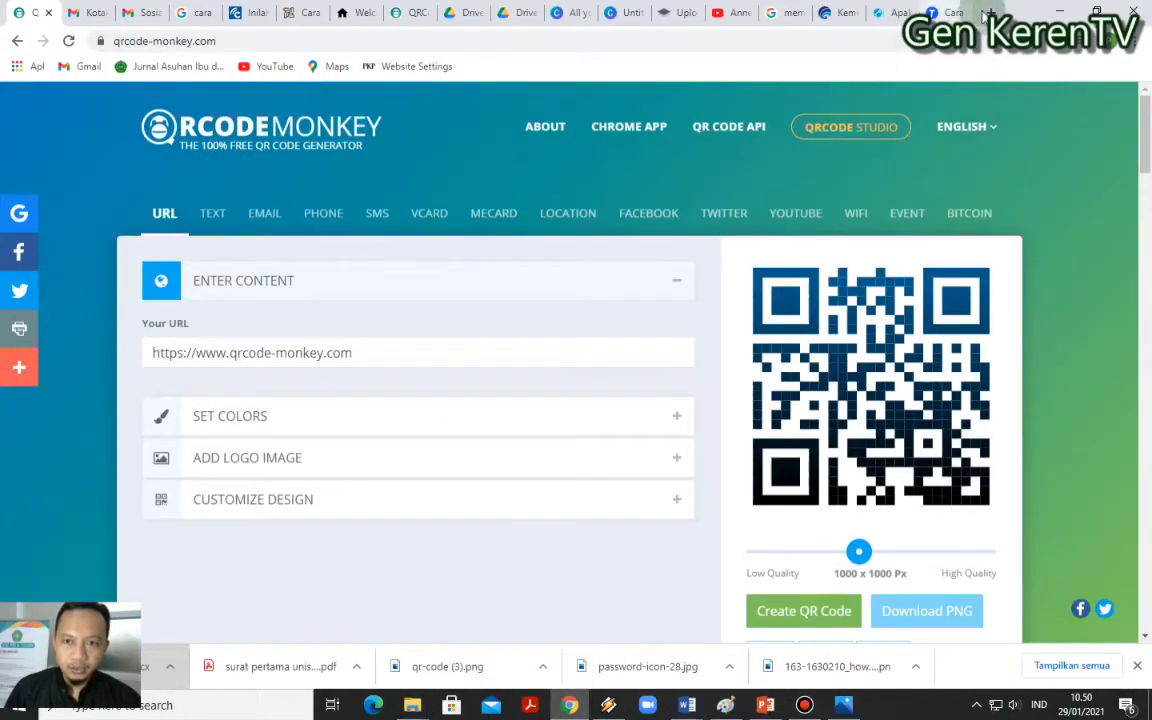
Close the Drive share dialog and open My Drive in a fresh tab by typing 'drive'
click(515, 13)
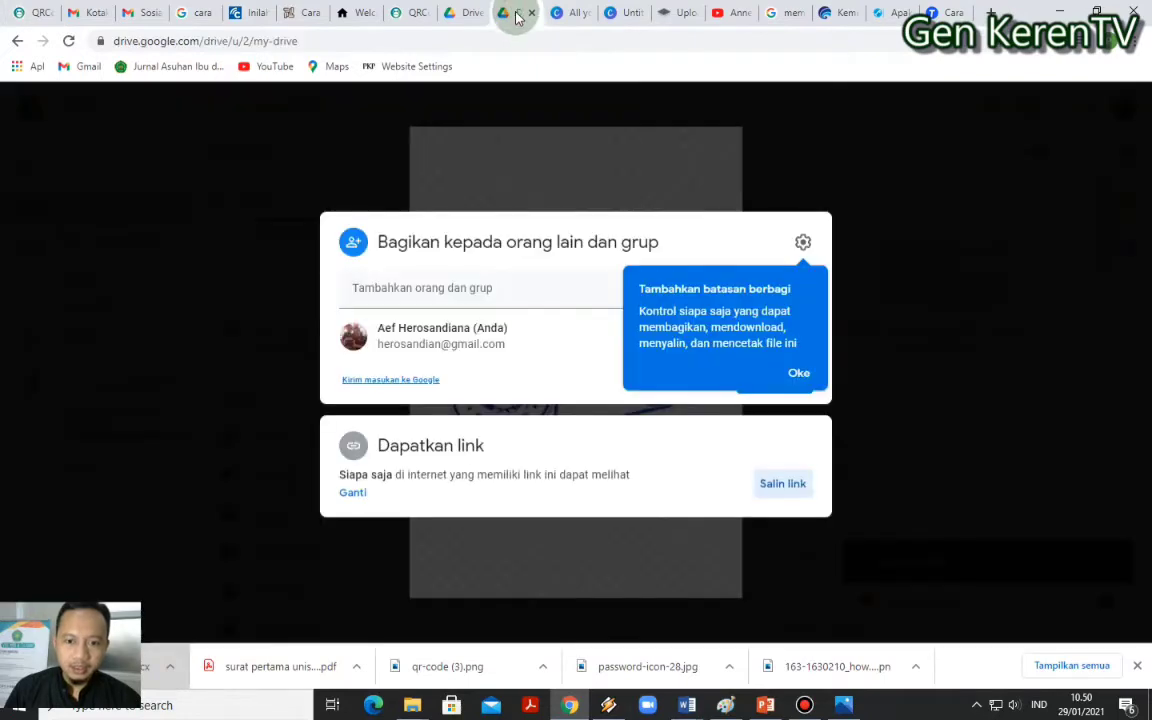
key(Escape)
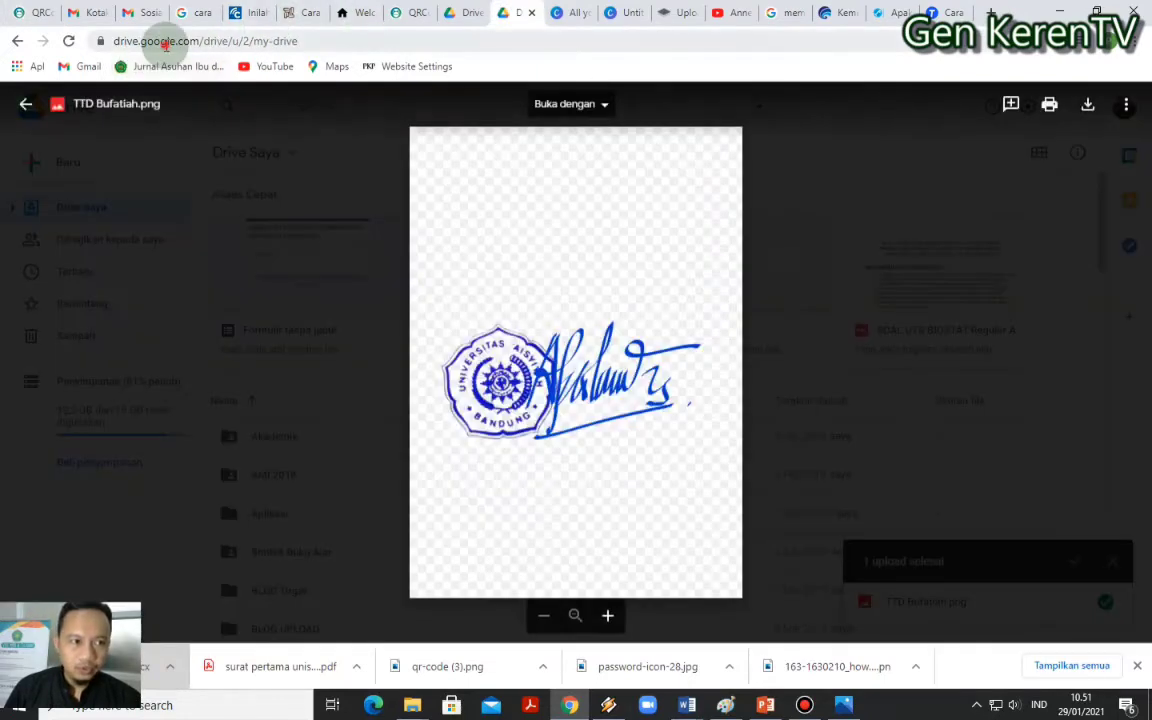
click(168, 42)
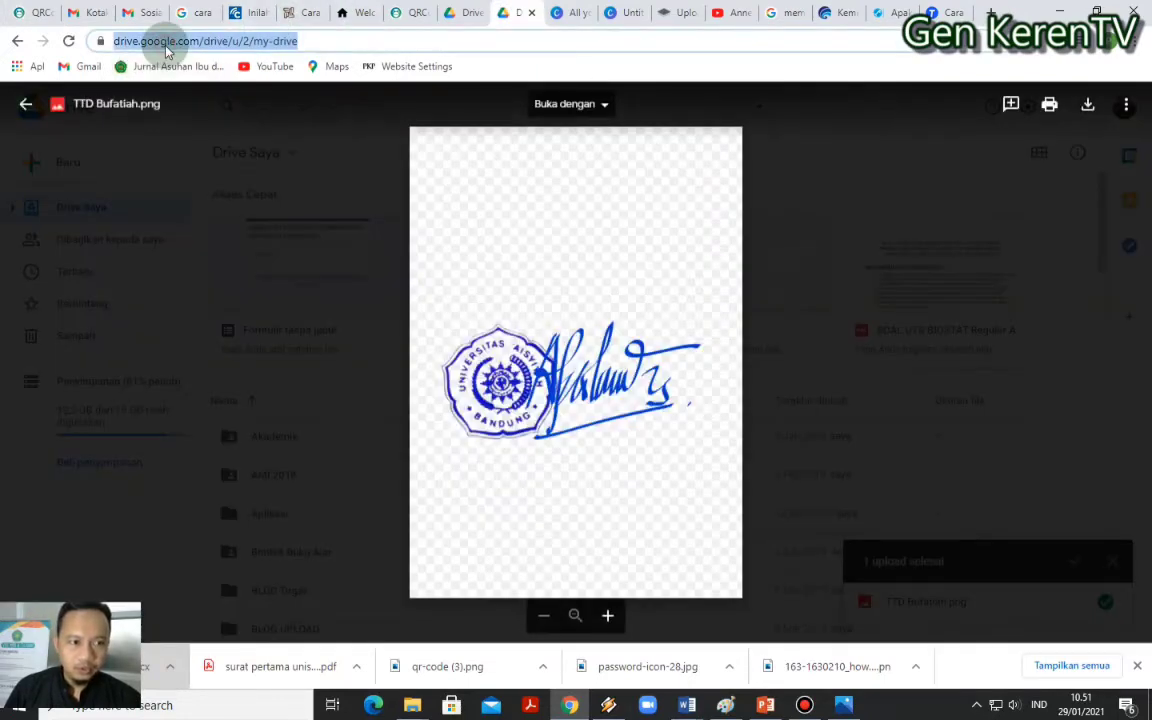
click(988, 12)
text(drive)
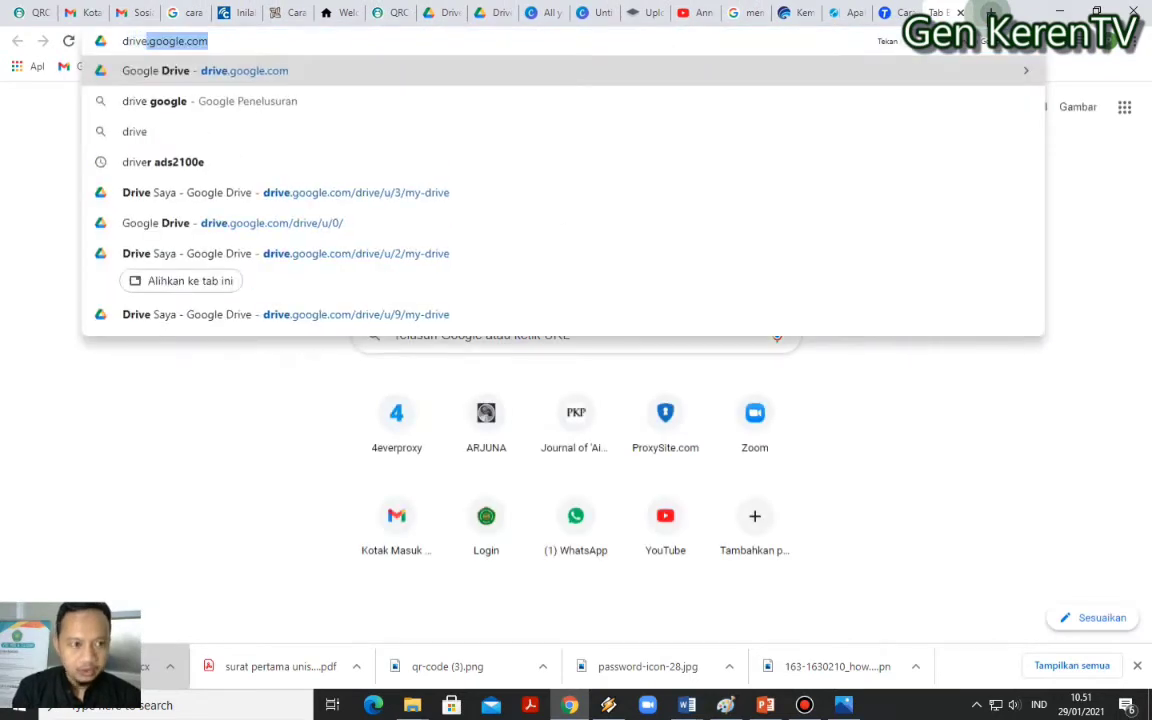
key(Return)
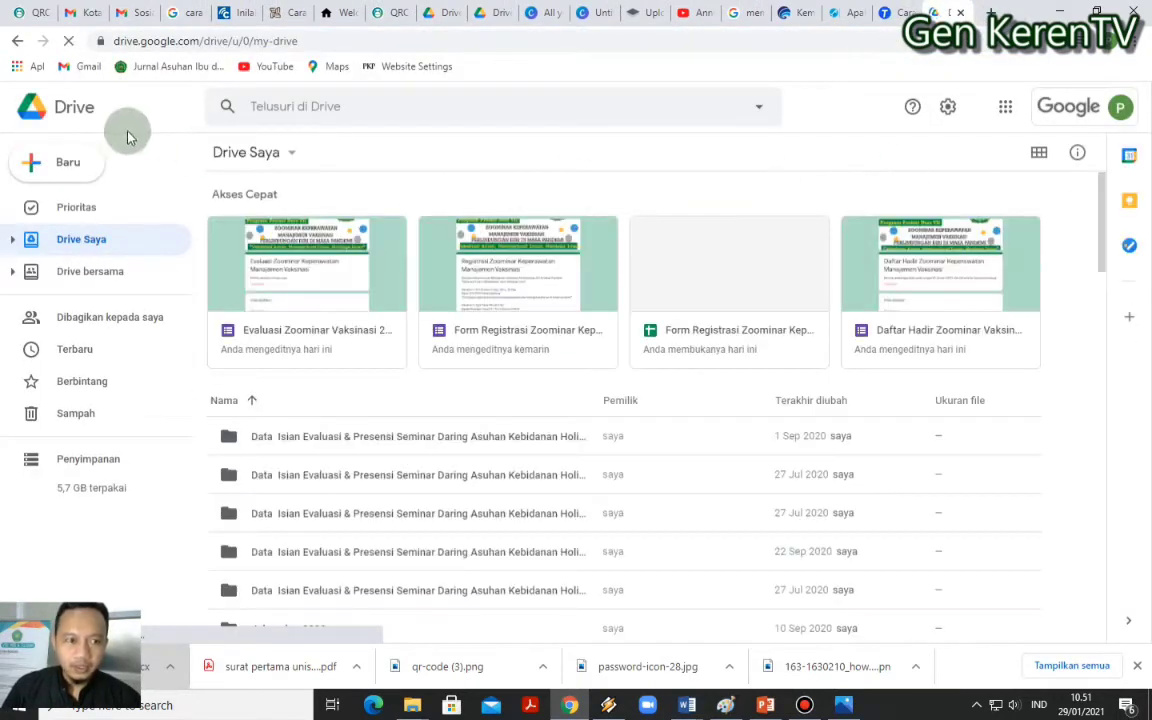
Through Baru > Upload file, find TTD Gue on Data Server (D:) and upload it
click(70, 168)
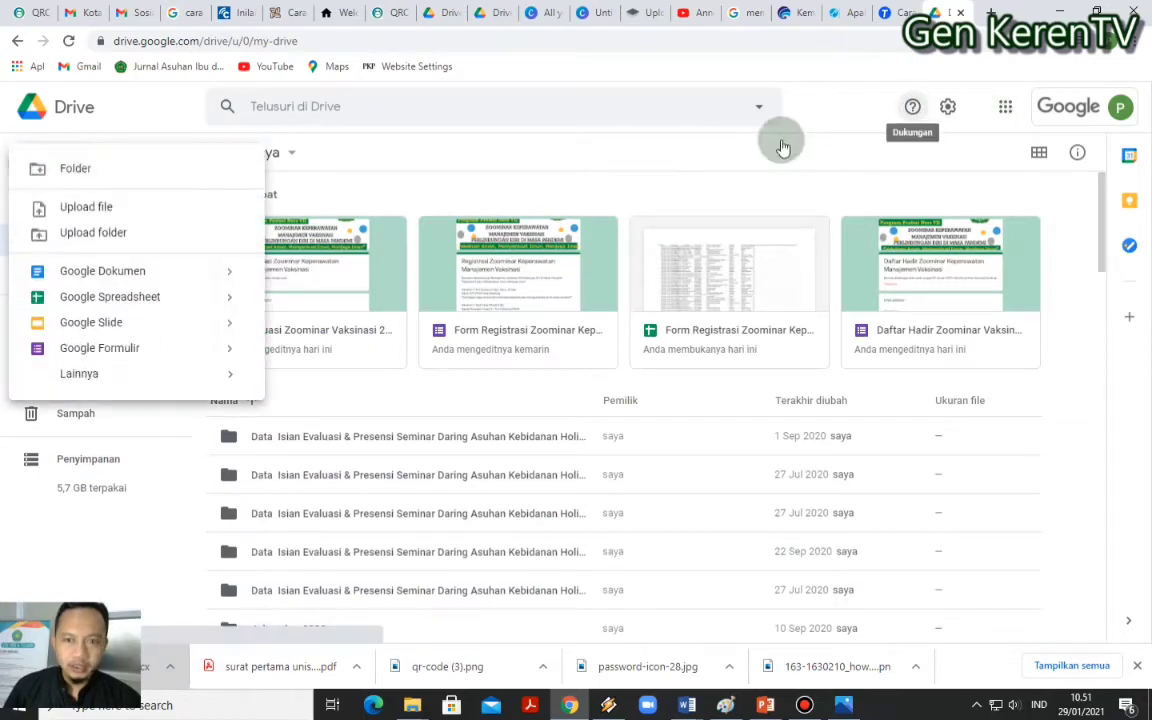
click(82, 210)
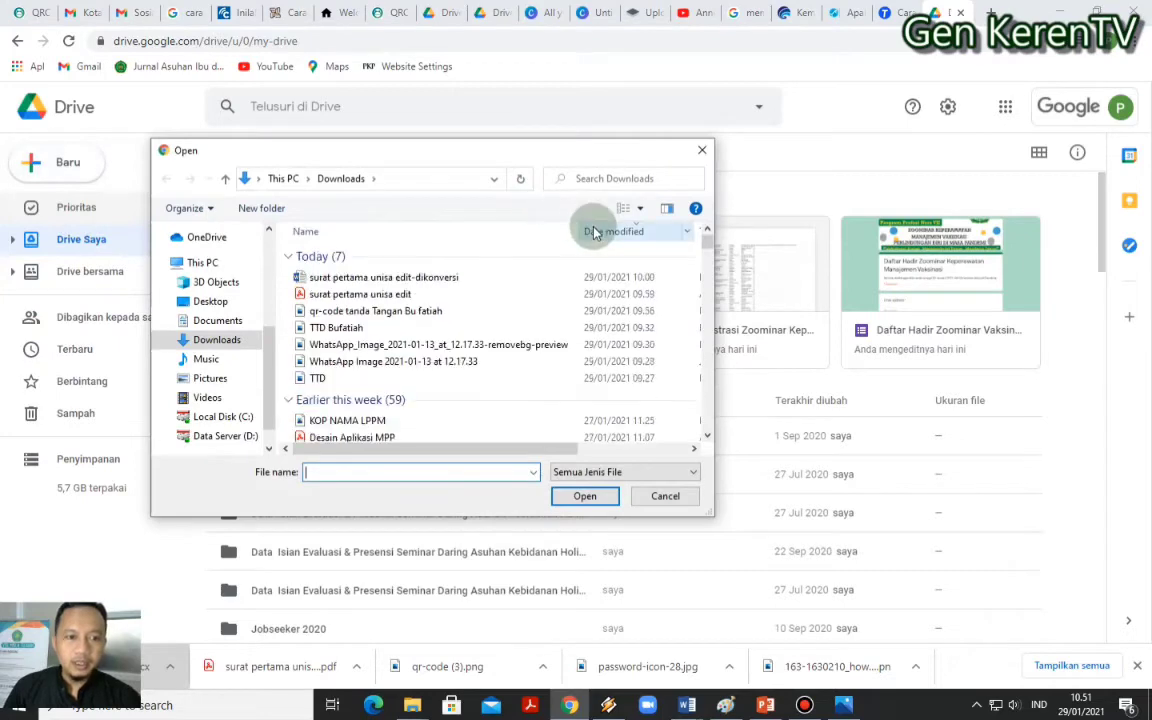
click(226, 436)
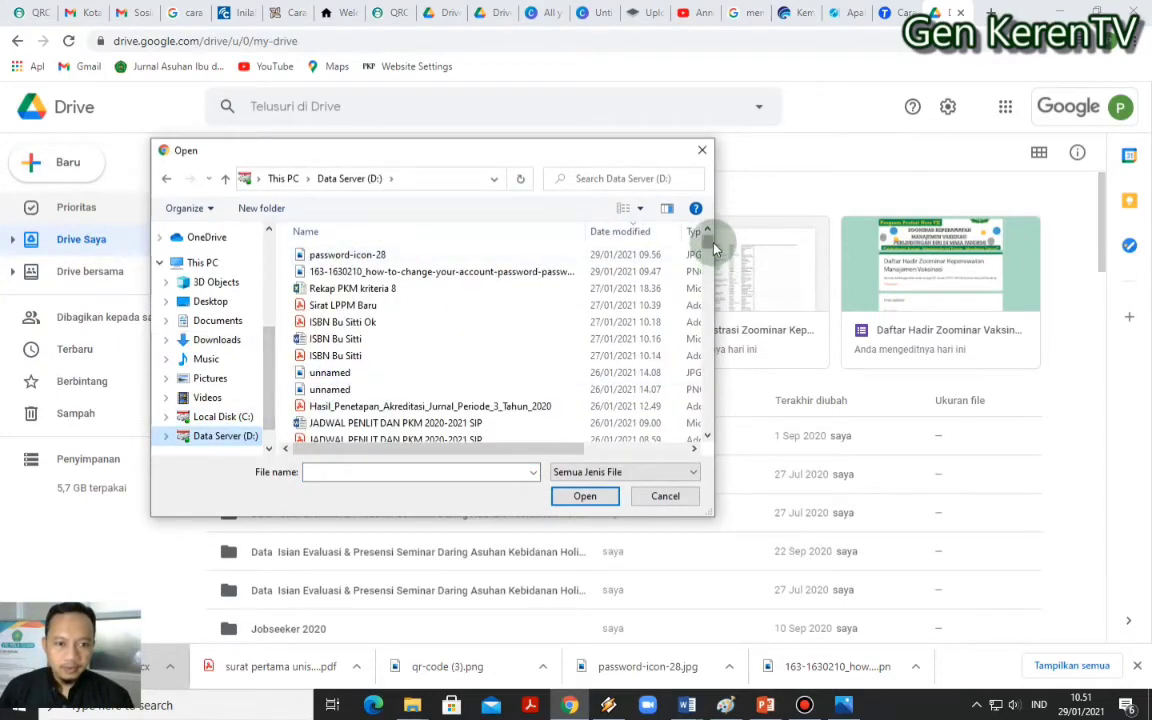
drag(711, 244, 700, 205)
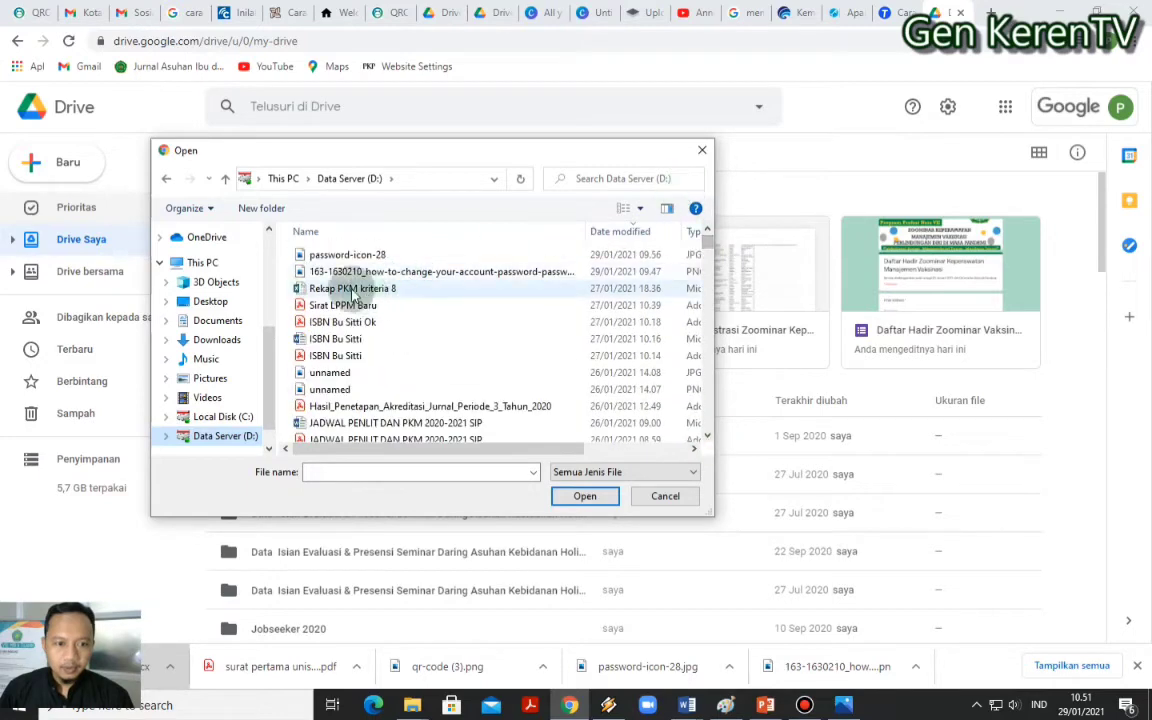
click(229, 415)
click(229, 437)
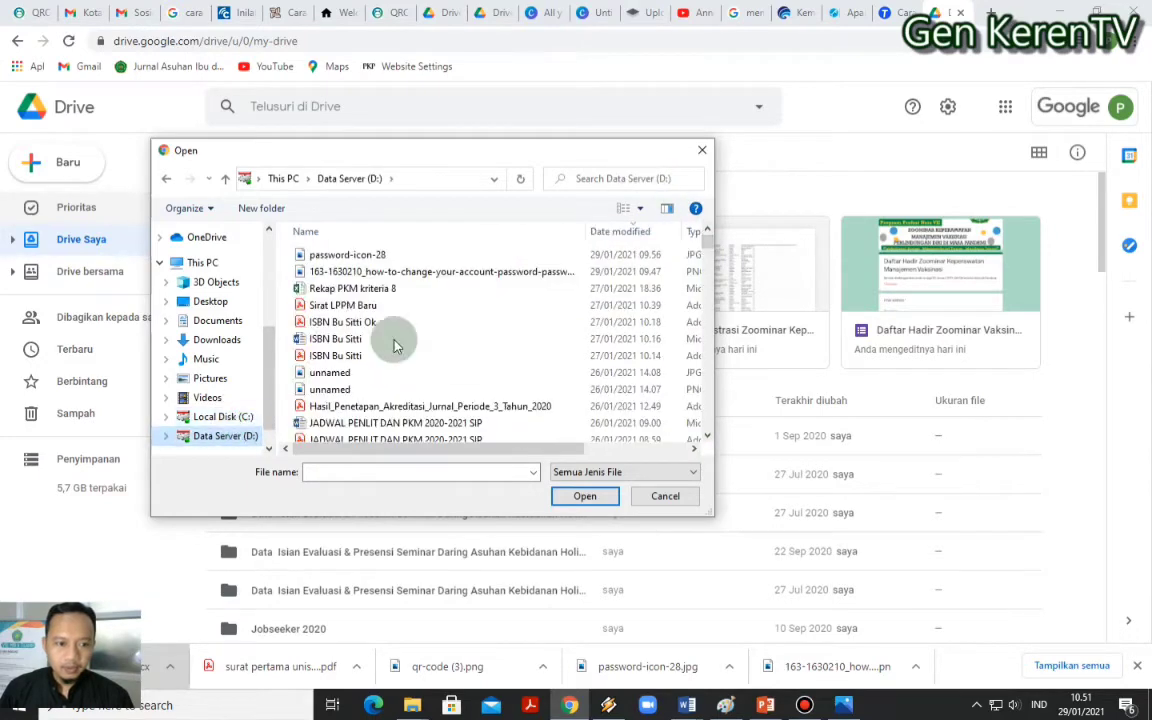
click(225, 340)
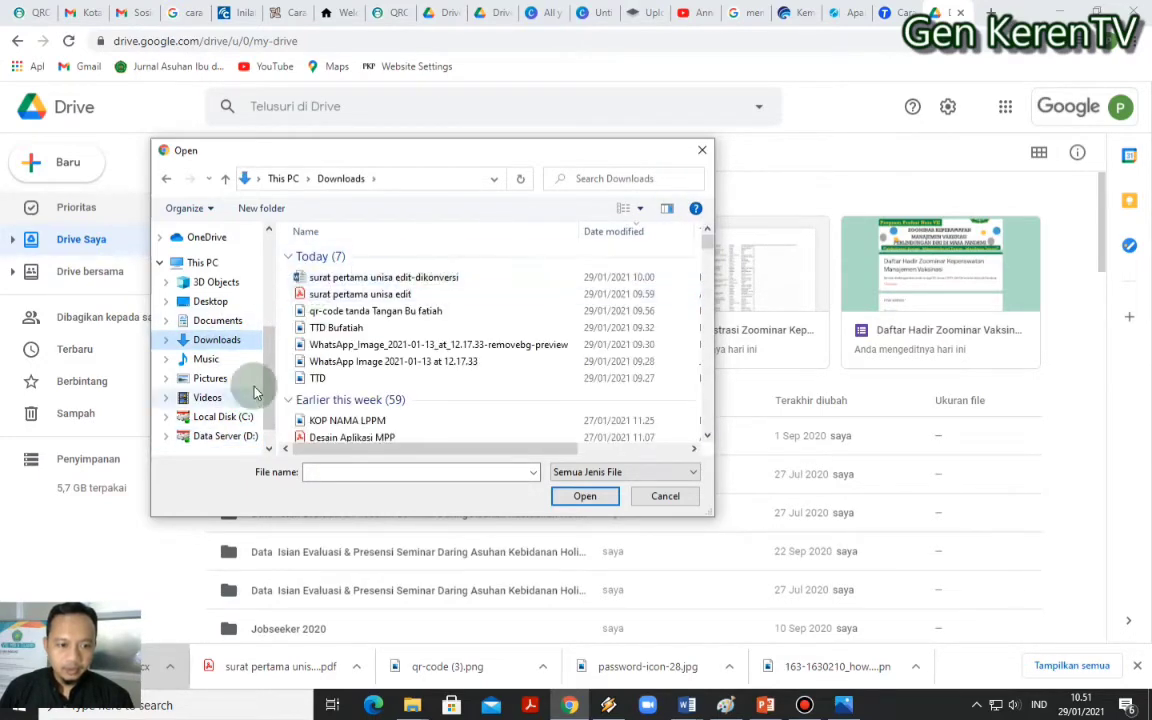
click(225, 436)
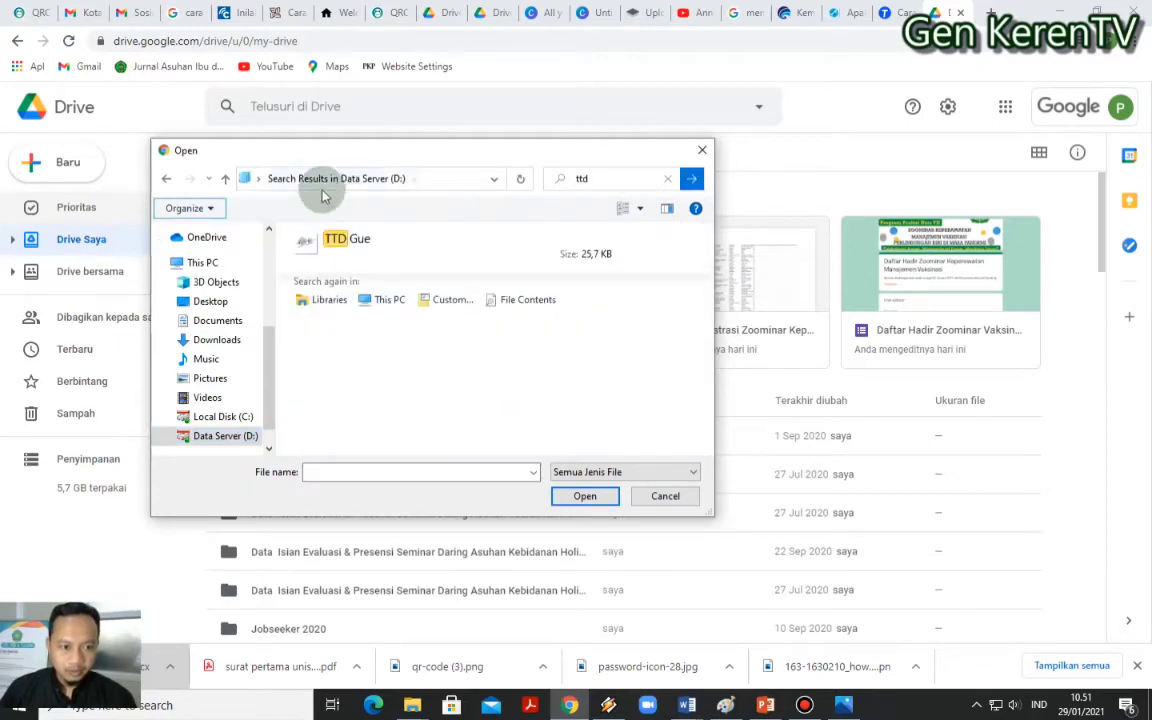
click(310, 247)
double_click(310, 247)
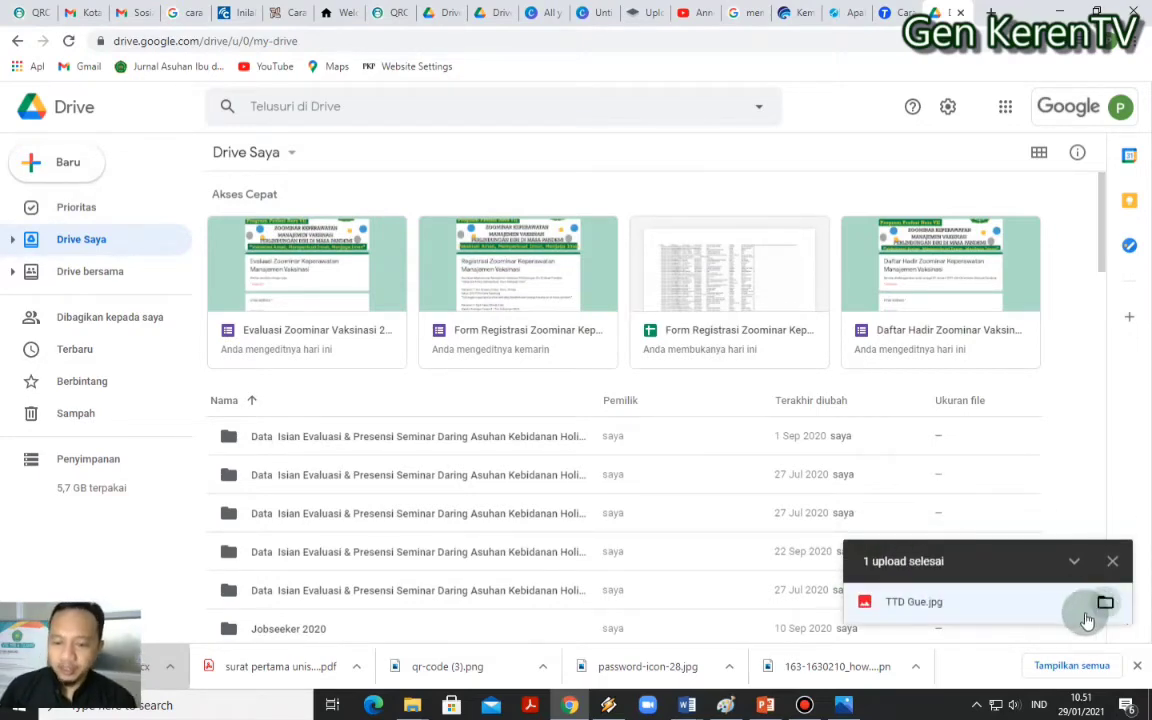
Open the sharing dialog for the uploaded TTD Gue.jpg signature image
click(1045, 607)
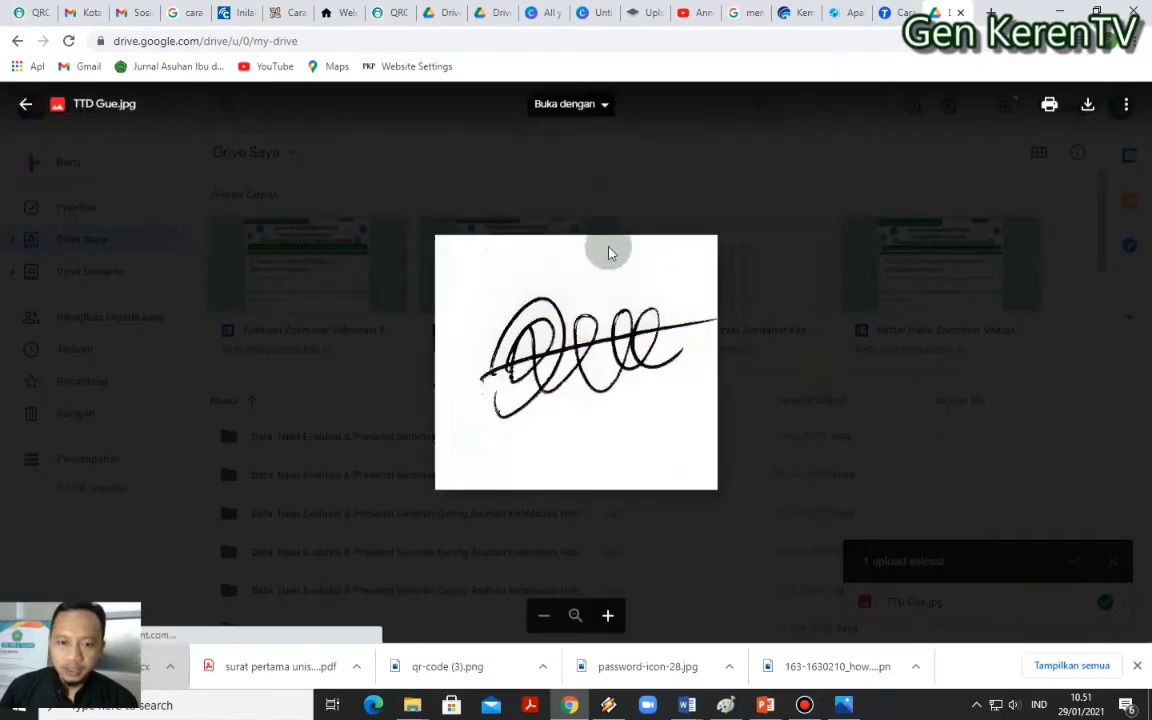
click(1127, 106)
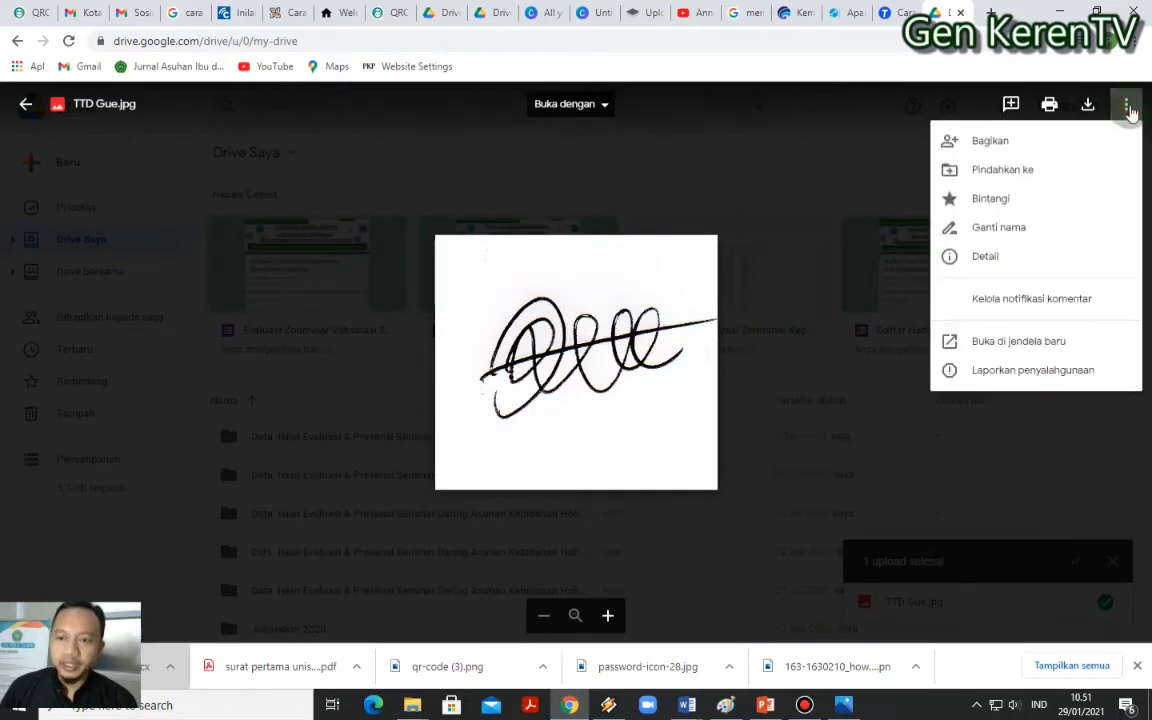
click(977, 138)
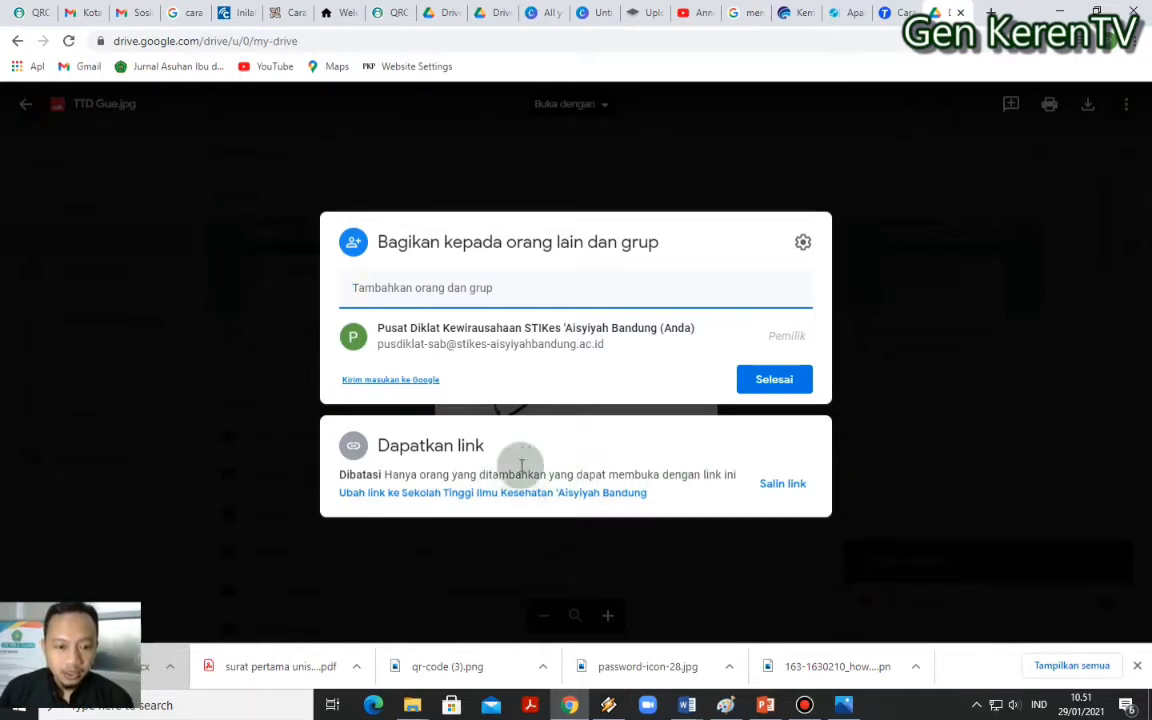
Set link access to 'Siapa saja yang memiliki link' as viewer and copy the link
click(457, 496)
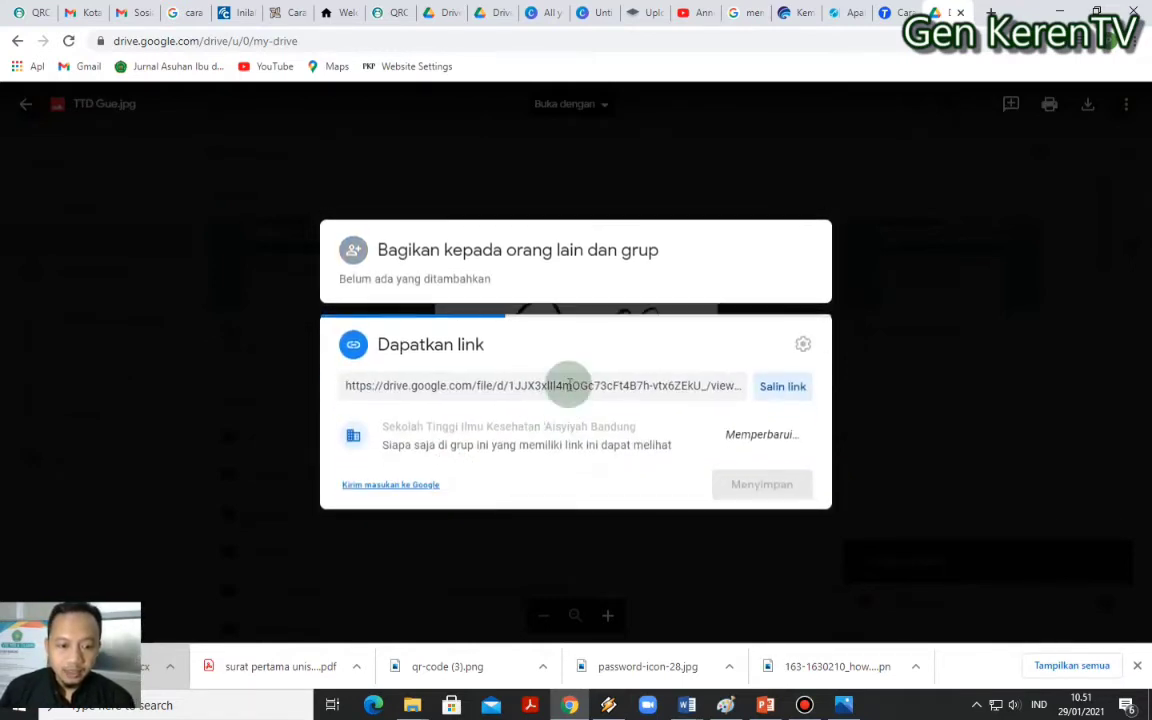
click(721, 411)
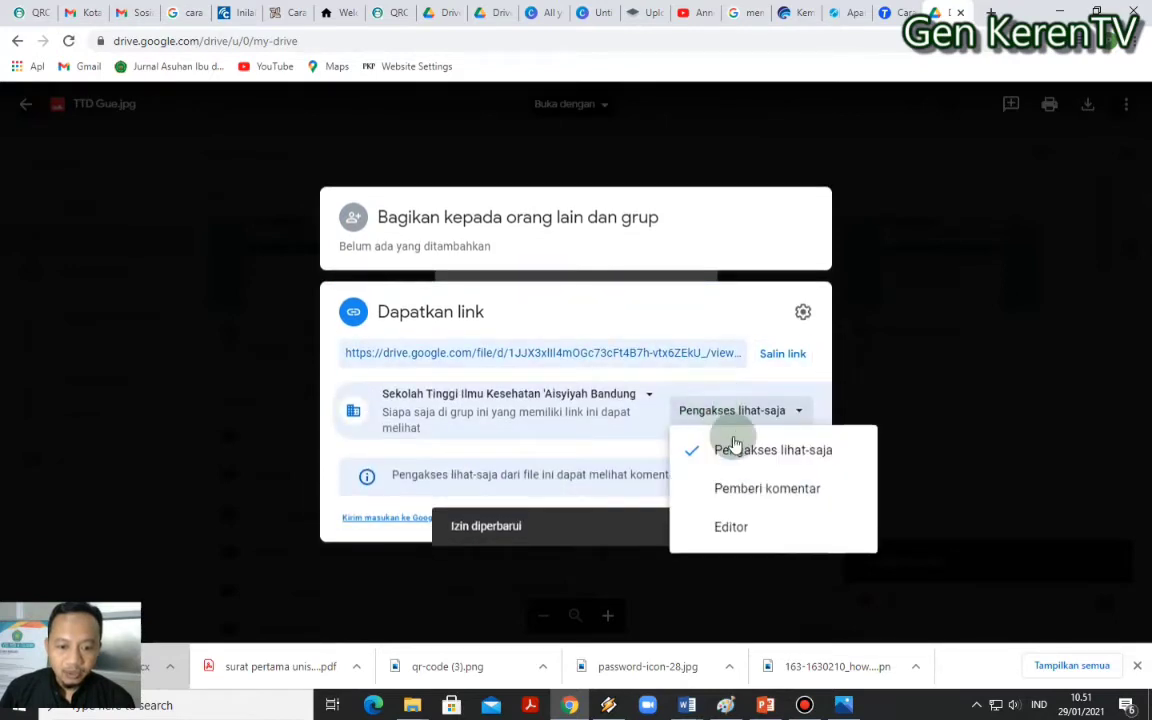
click(622, 395)
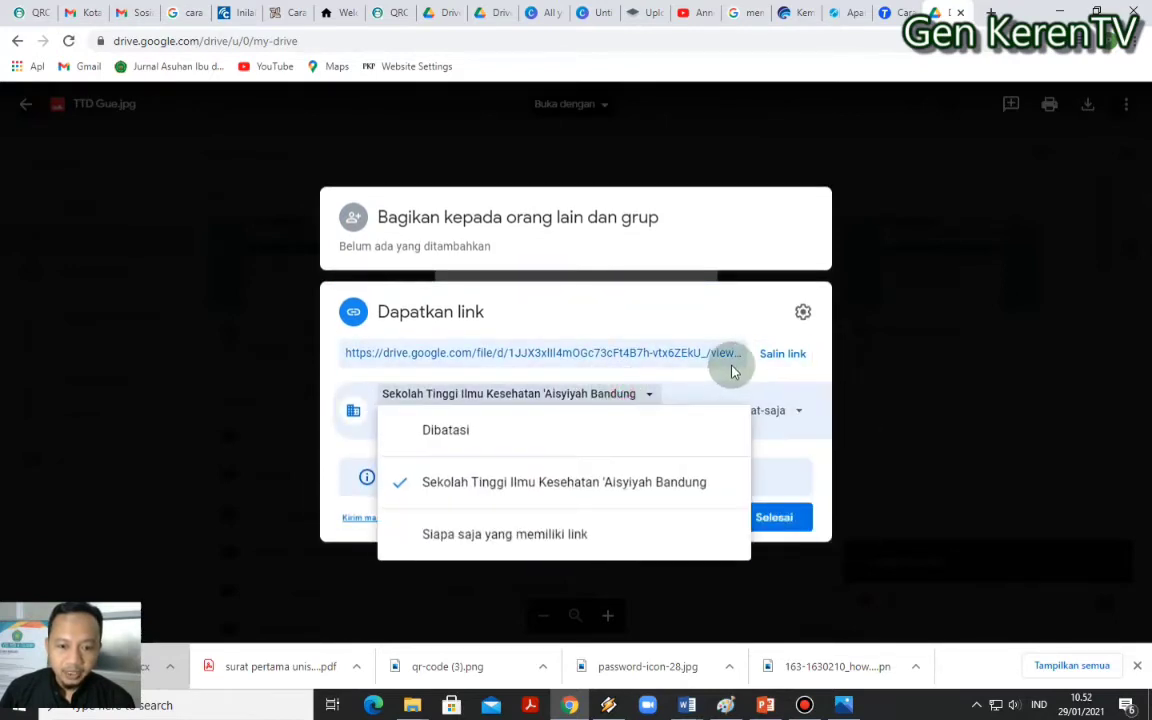
click(503, 534)
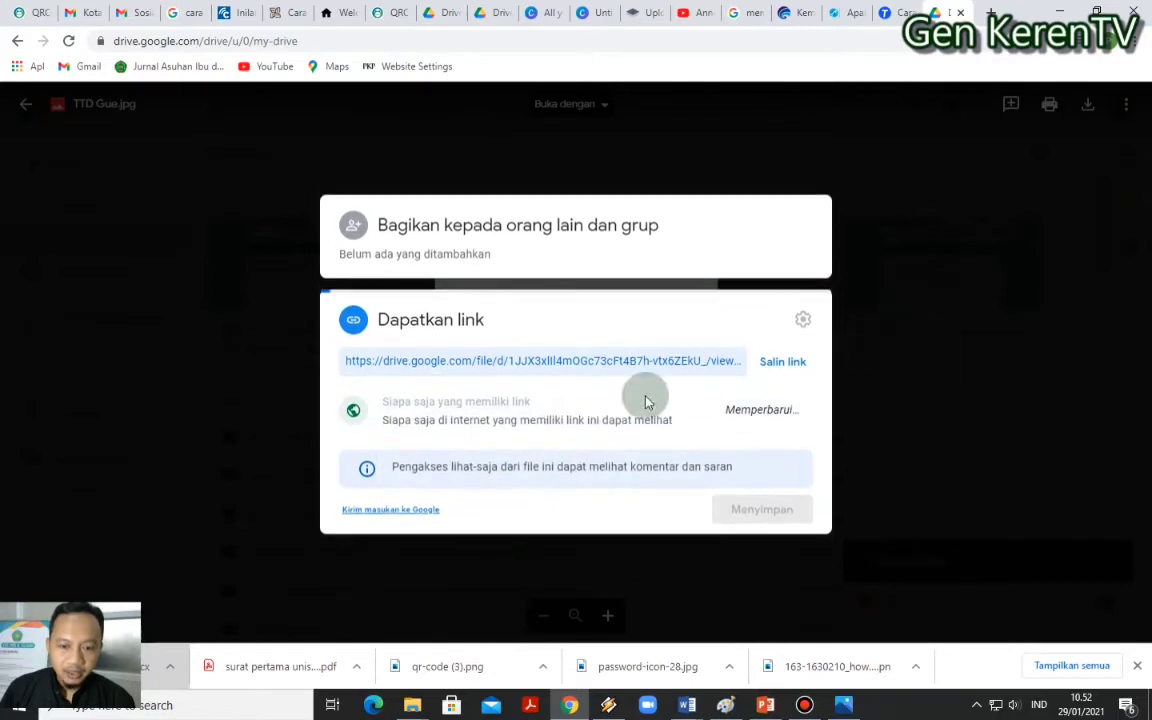
click(782, 354)
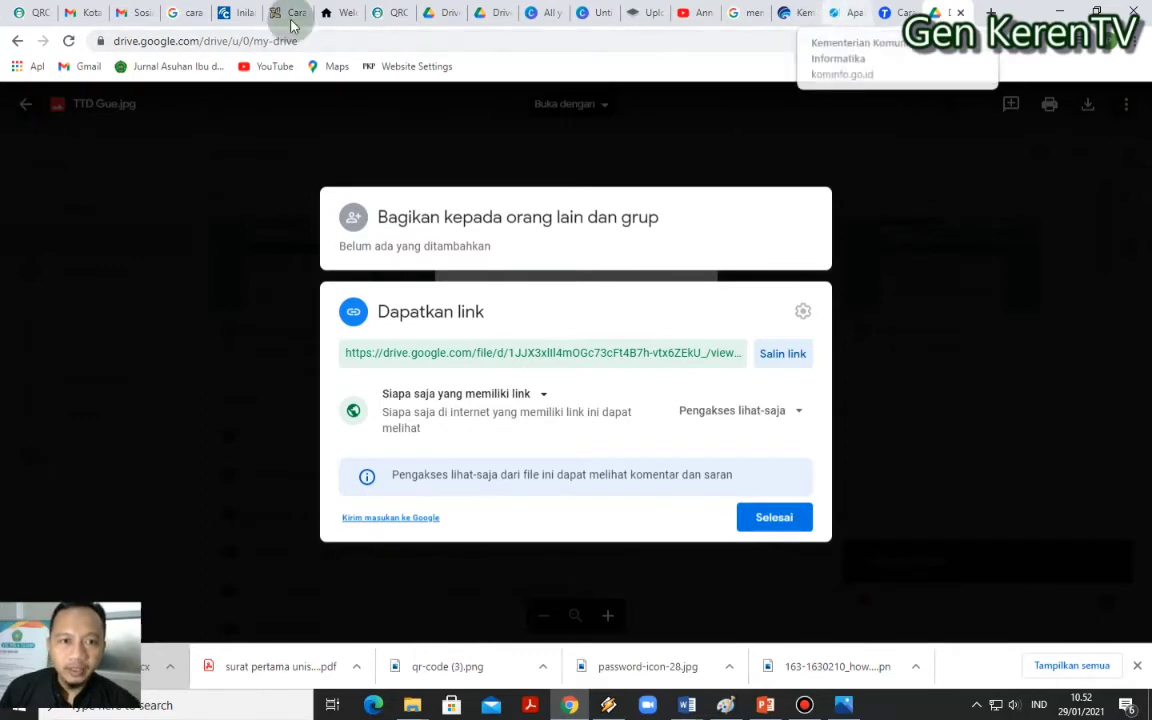
Check the QR generator and signature article tabs, then copy the Drive share link again
click(381, 14)
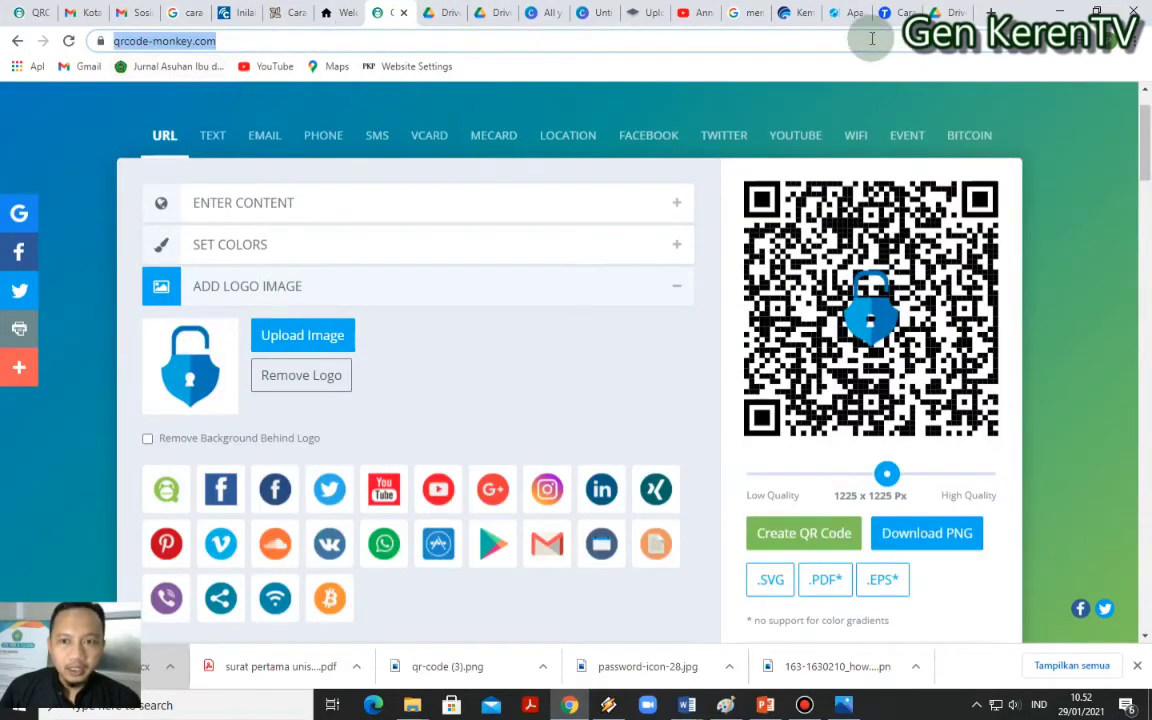
click(848, 13)
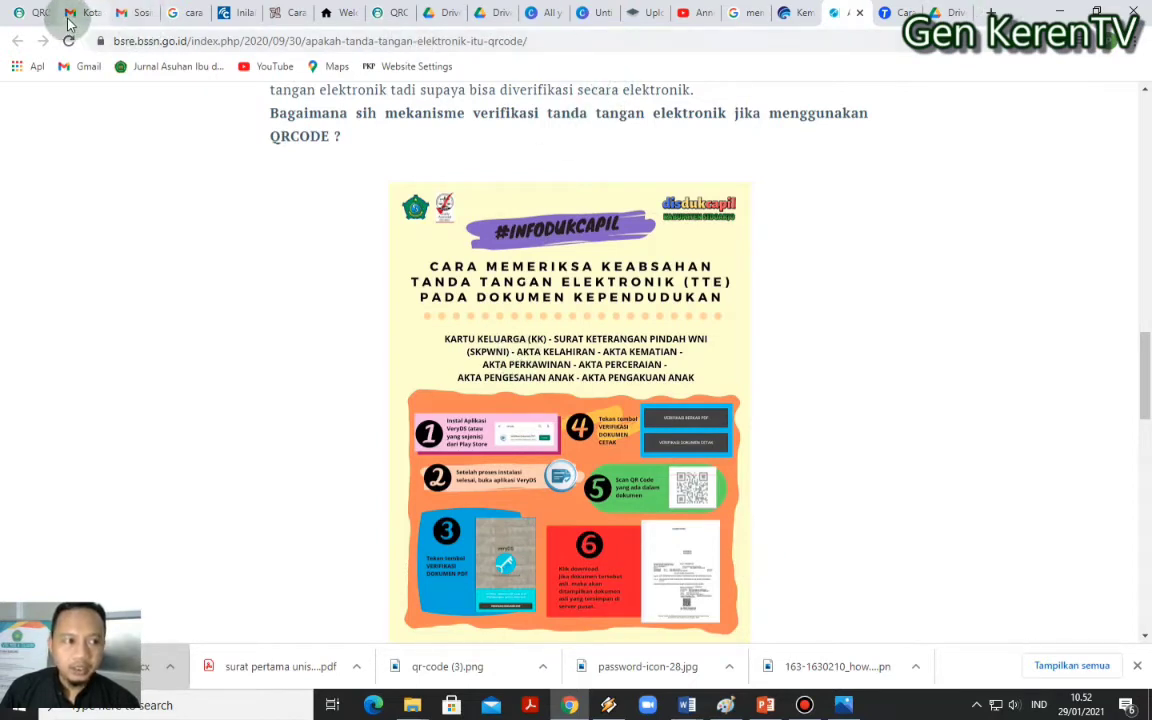
click(32, 14)
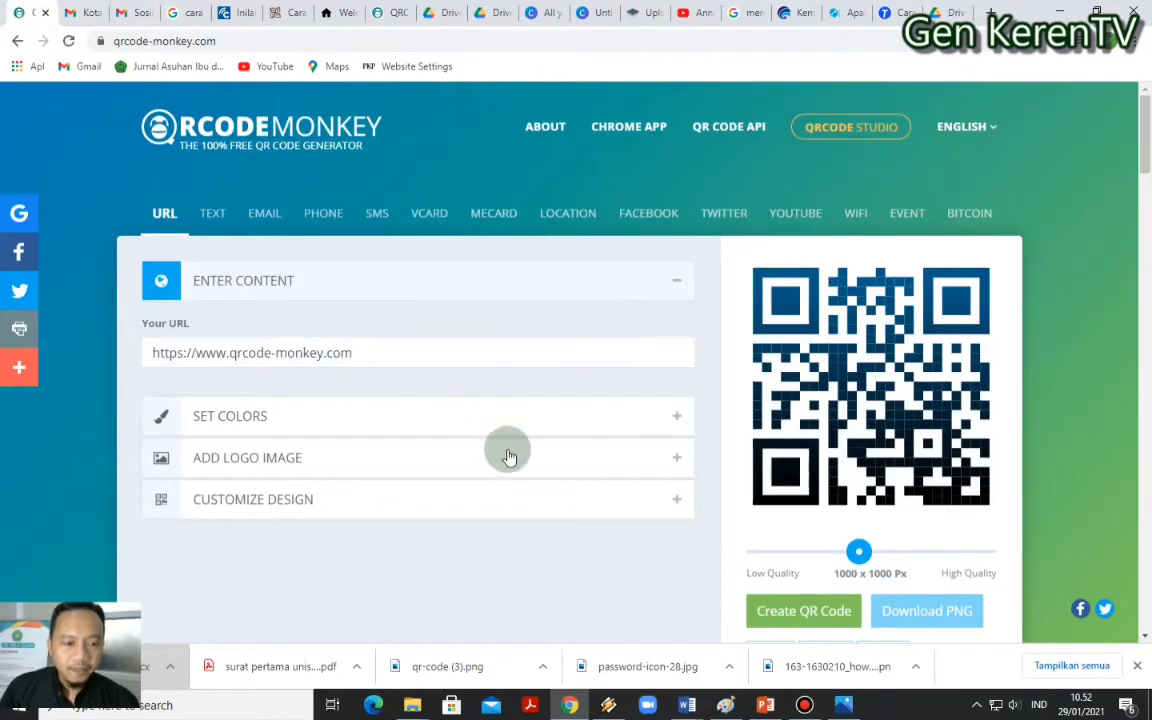
click(938, 13)
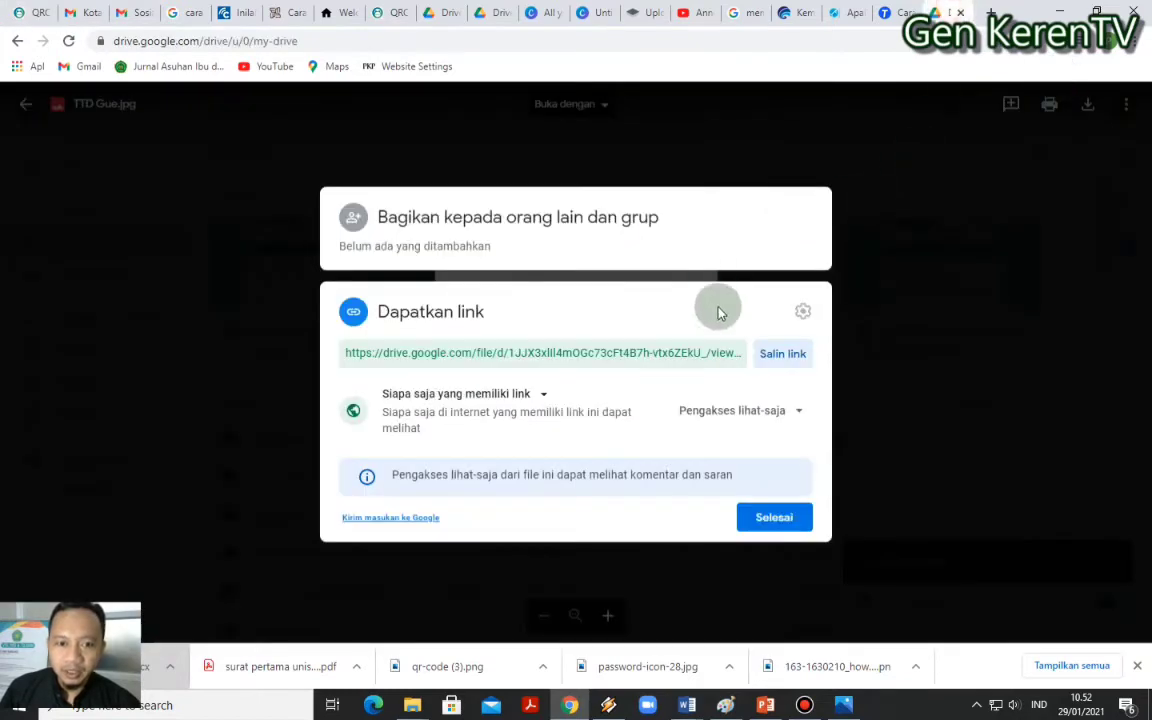
click(785, 358)
Replace the Your URL field with the pasted Google Drive share link
click(36, 14)
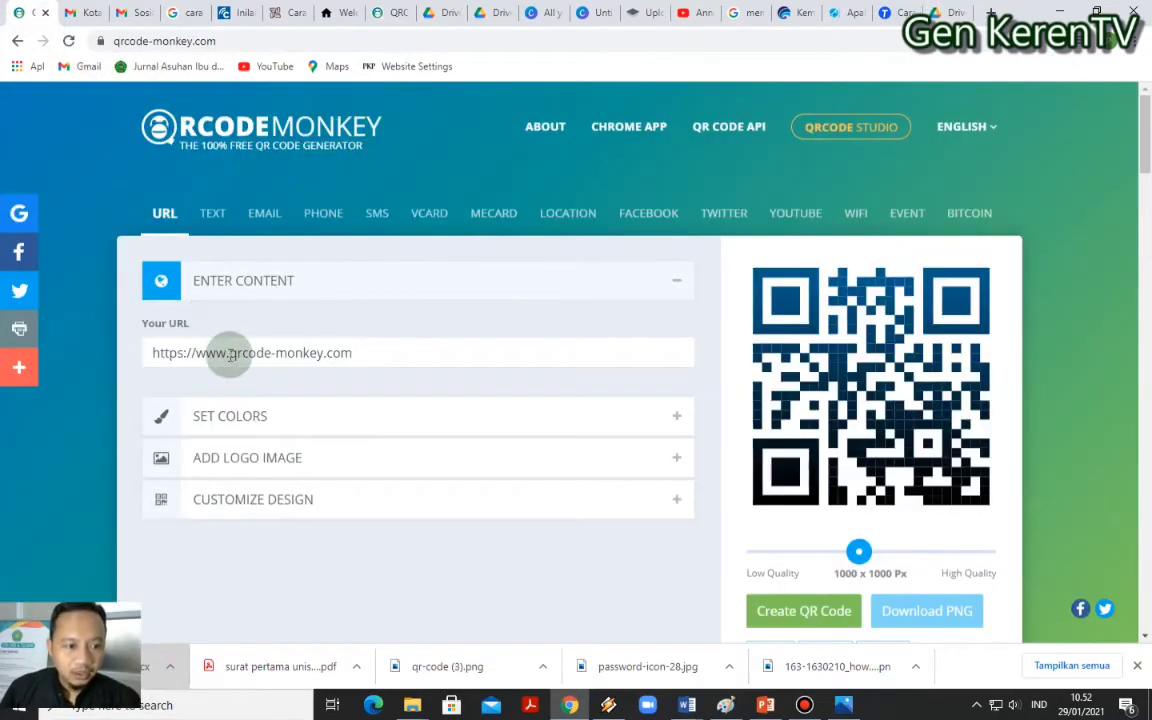
triple_click(383, 354)
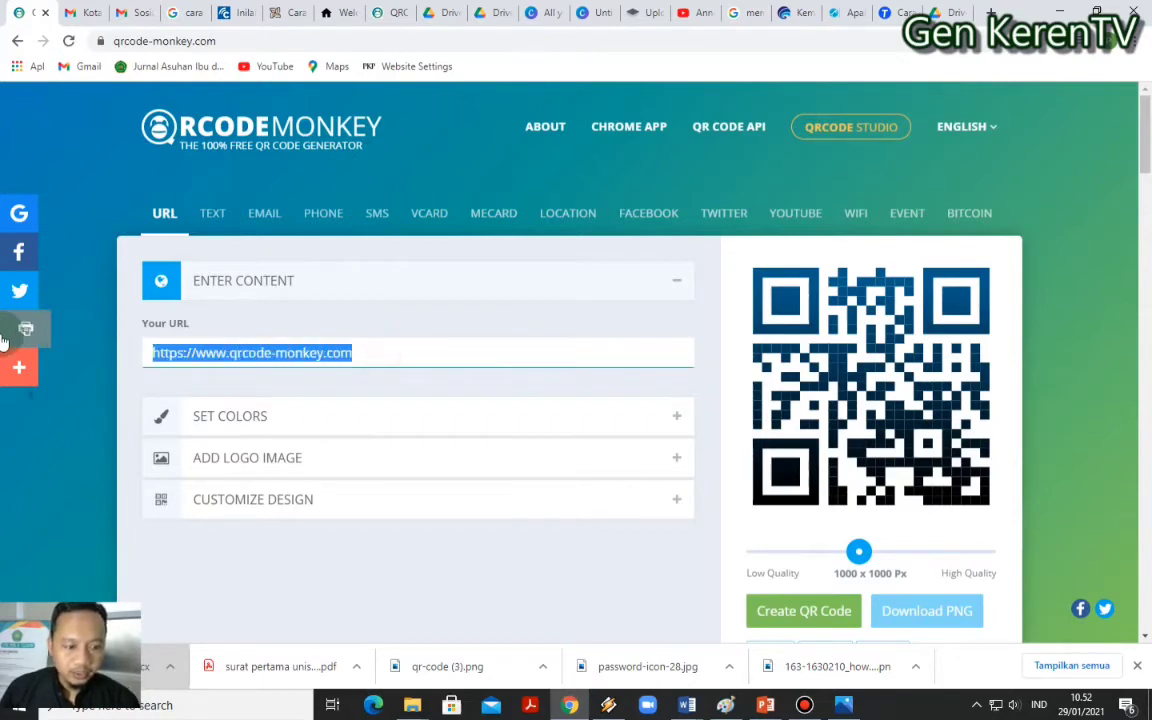
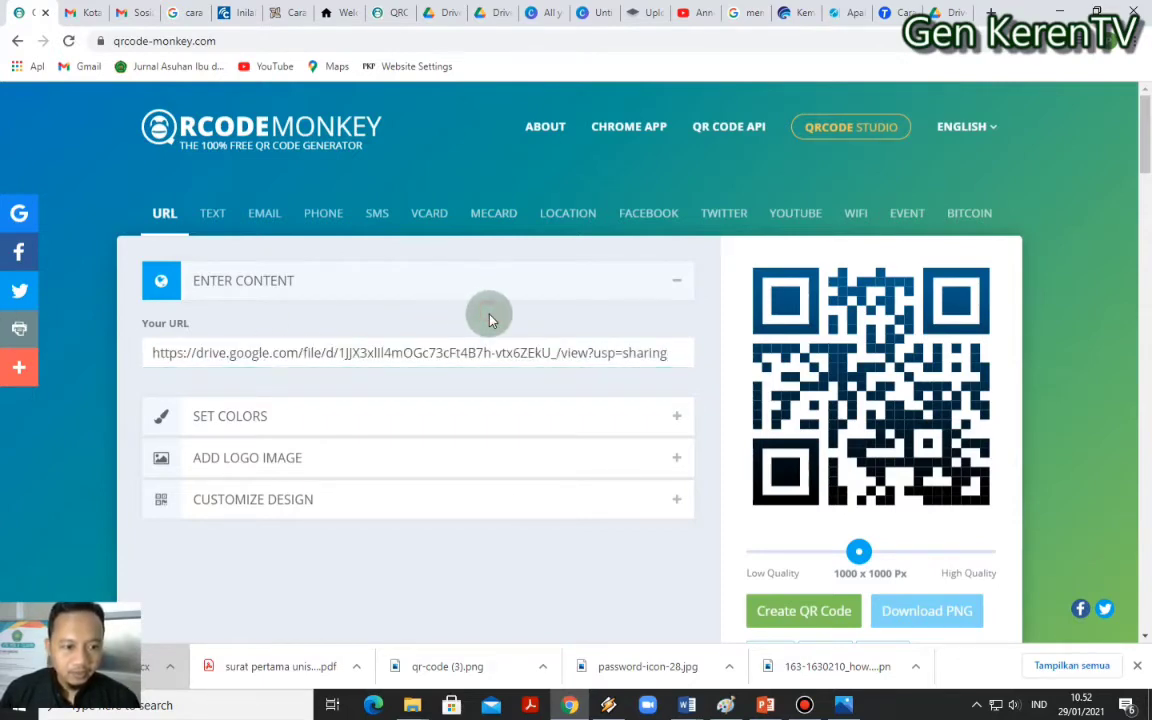
Set the QR foreground to a colour gradient from black to #025B90
click(250, 415)
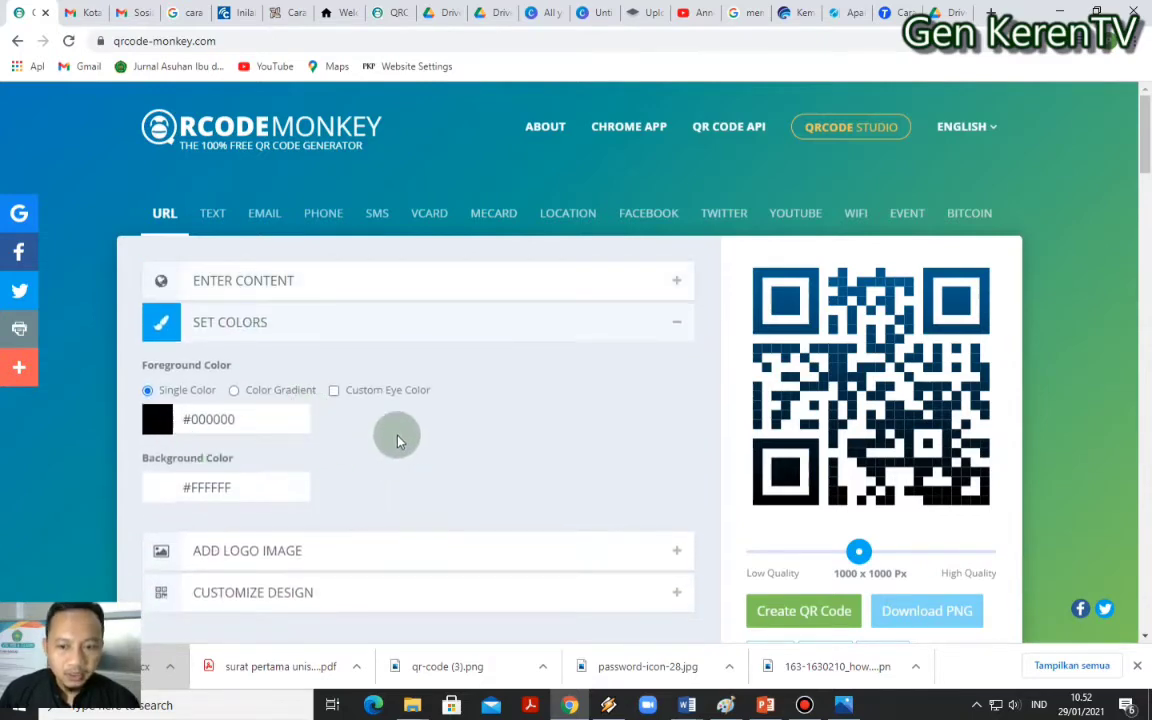
click(237, 390)
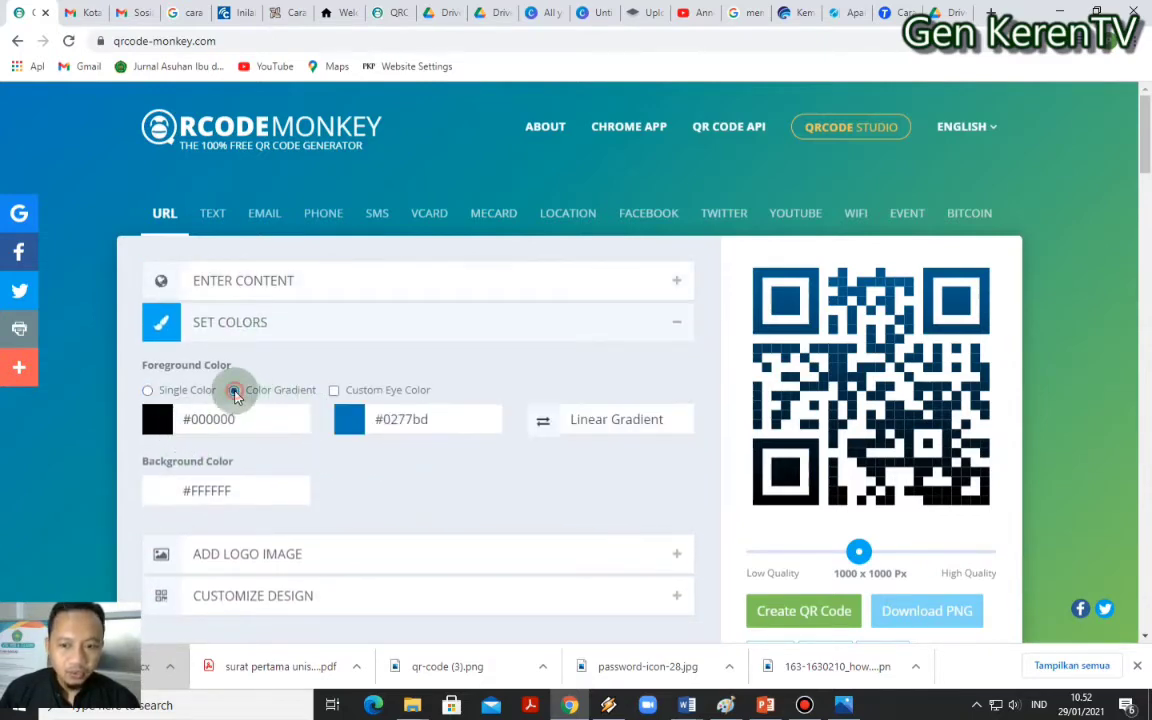
click(377, 419)
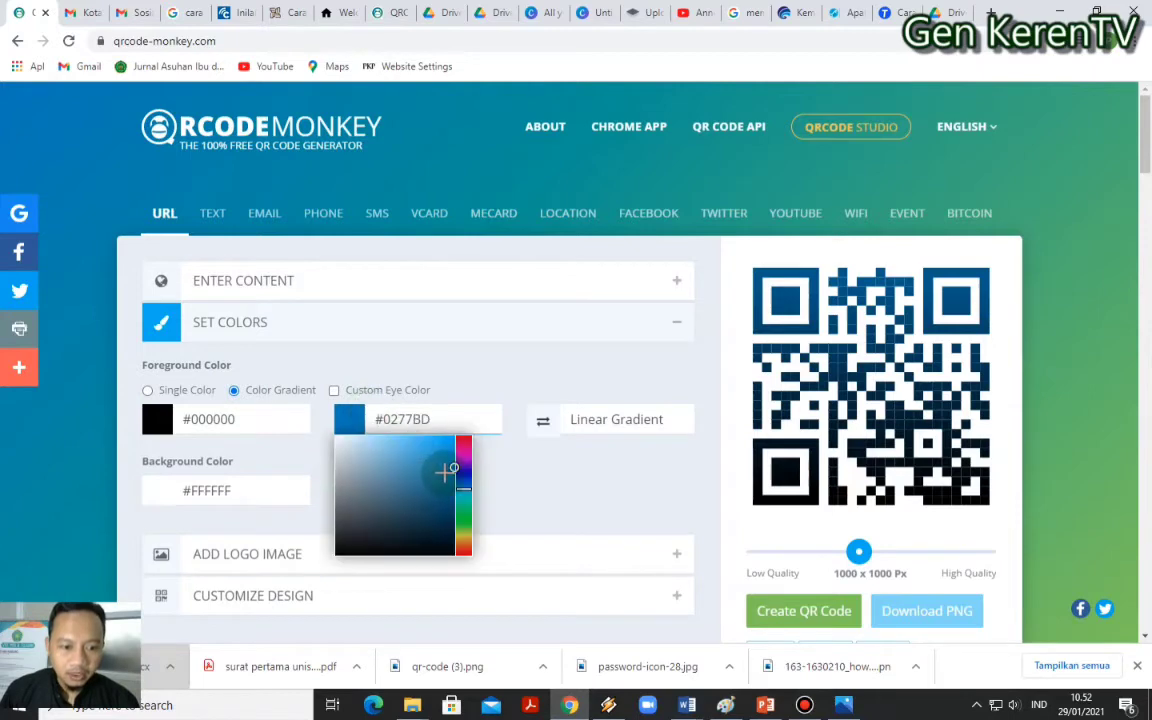
click(454, 488)
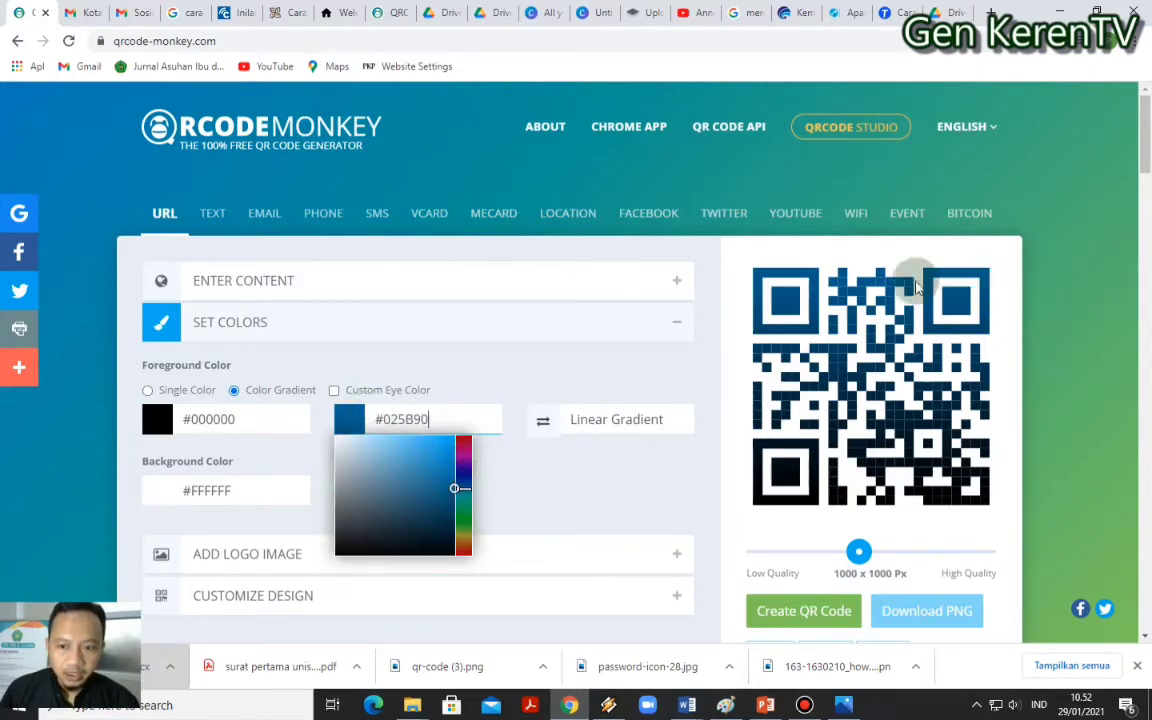
click(650, 468)
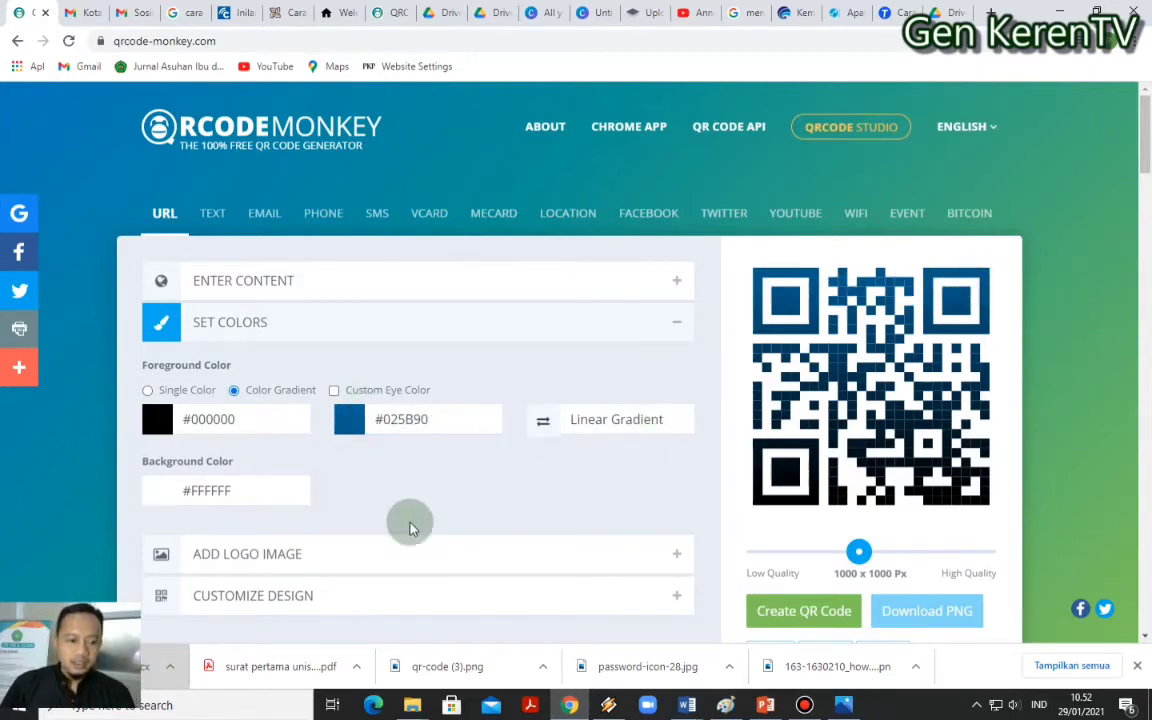
scroll(290, 553, down, 2)
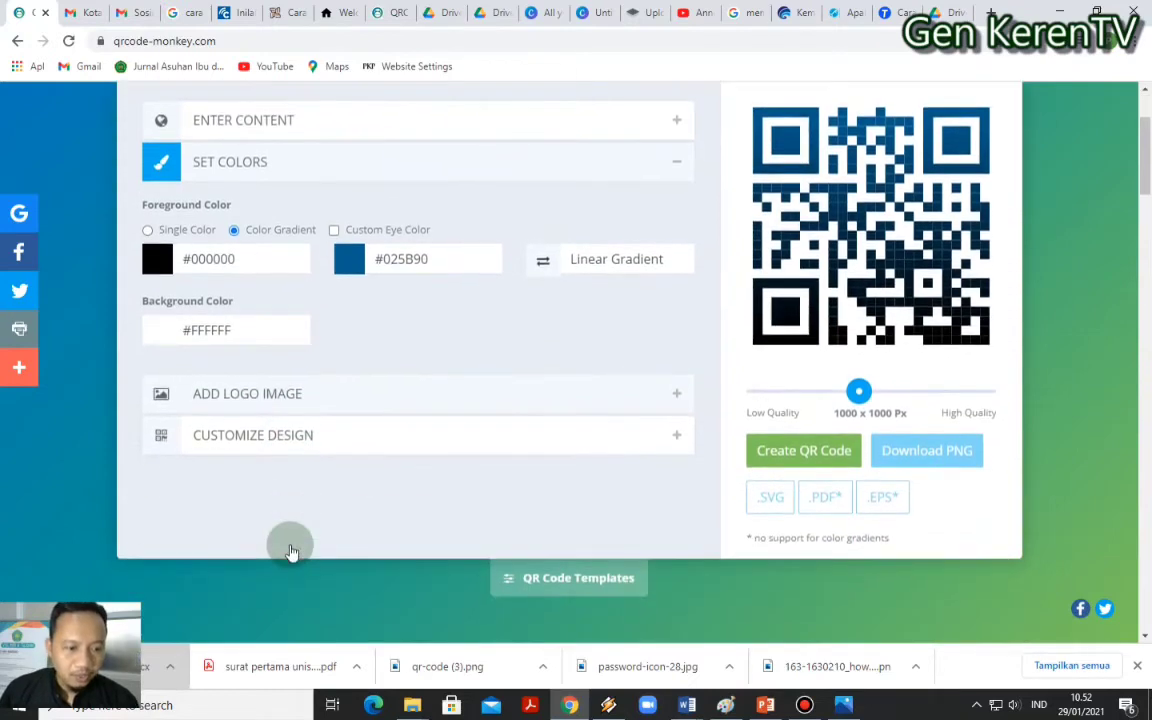
Upload password-icon-28 as the logo and turn on Remove Background Behind Logo
click(260, 404)
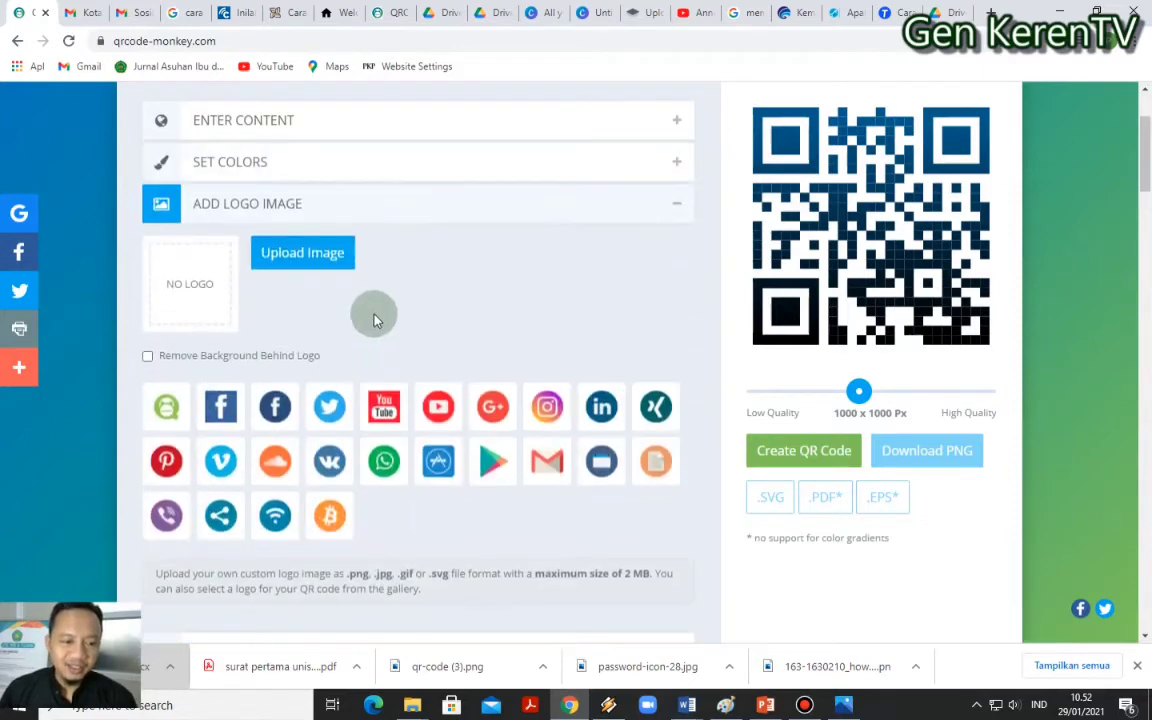
click(288, 256)
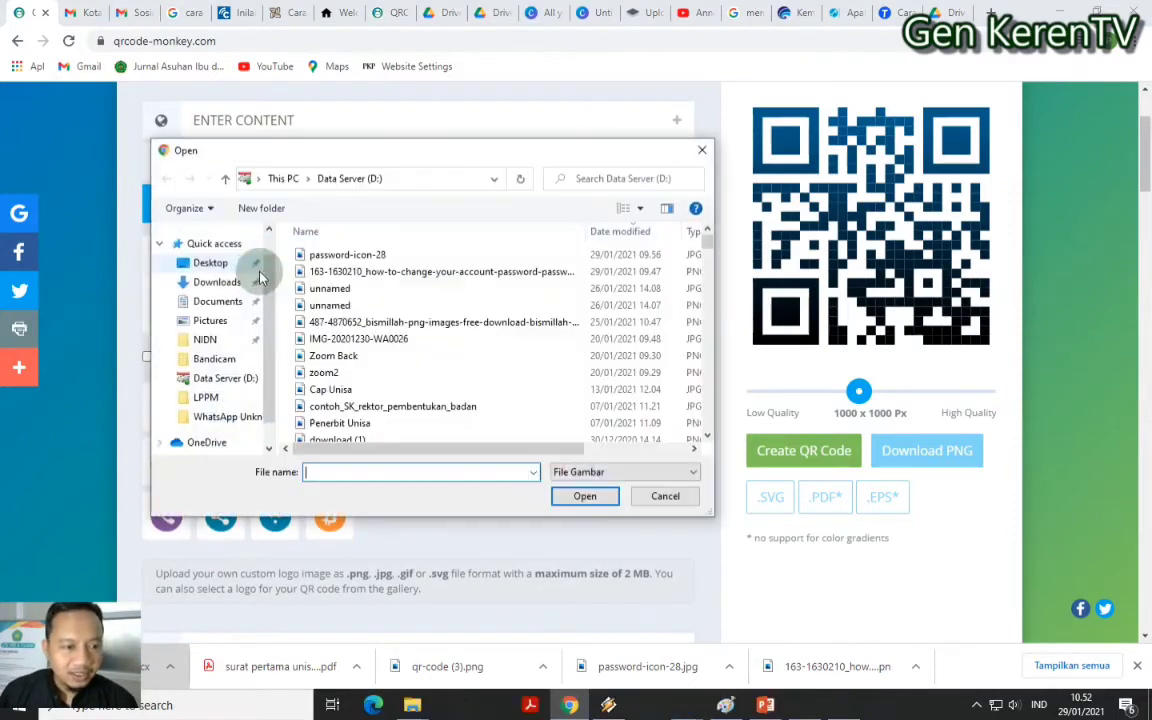
double_click(366, 257)
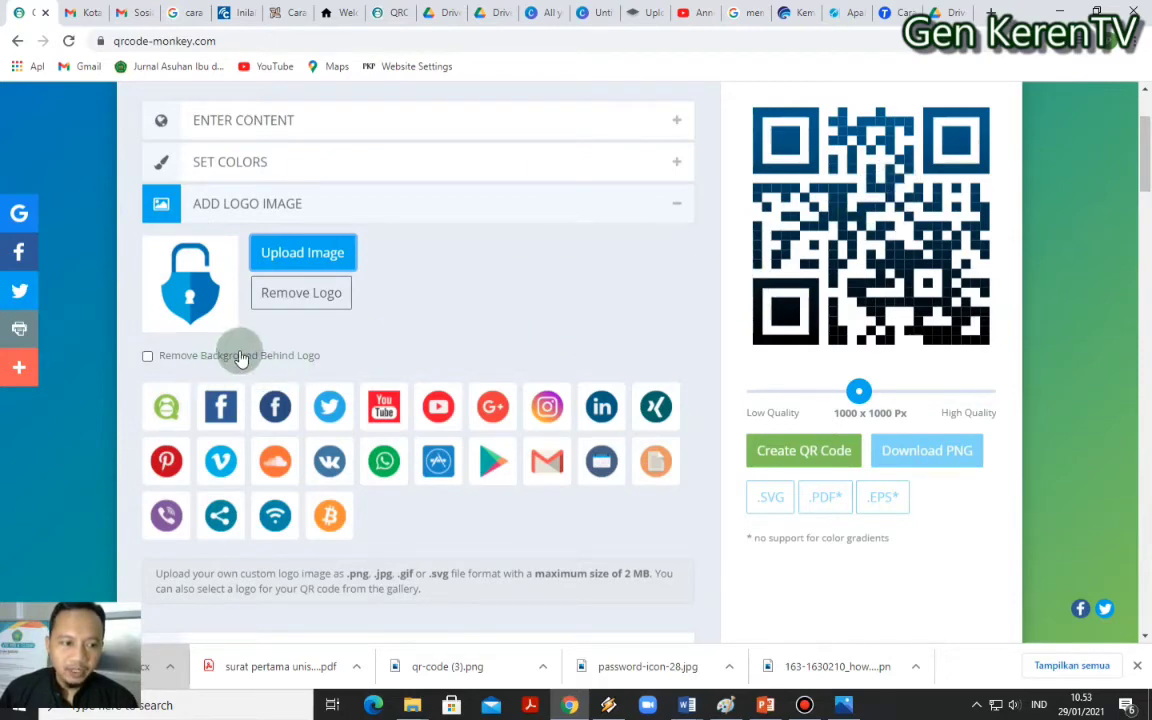
click(149, 356)
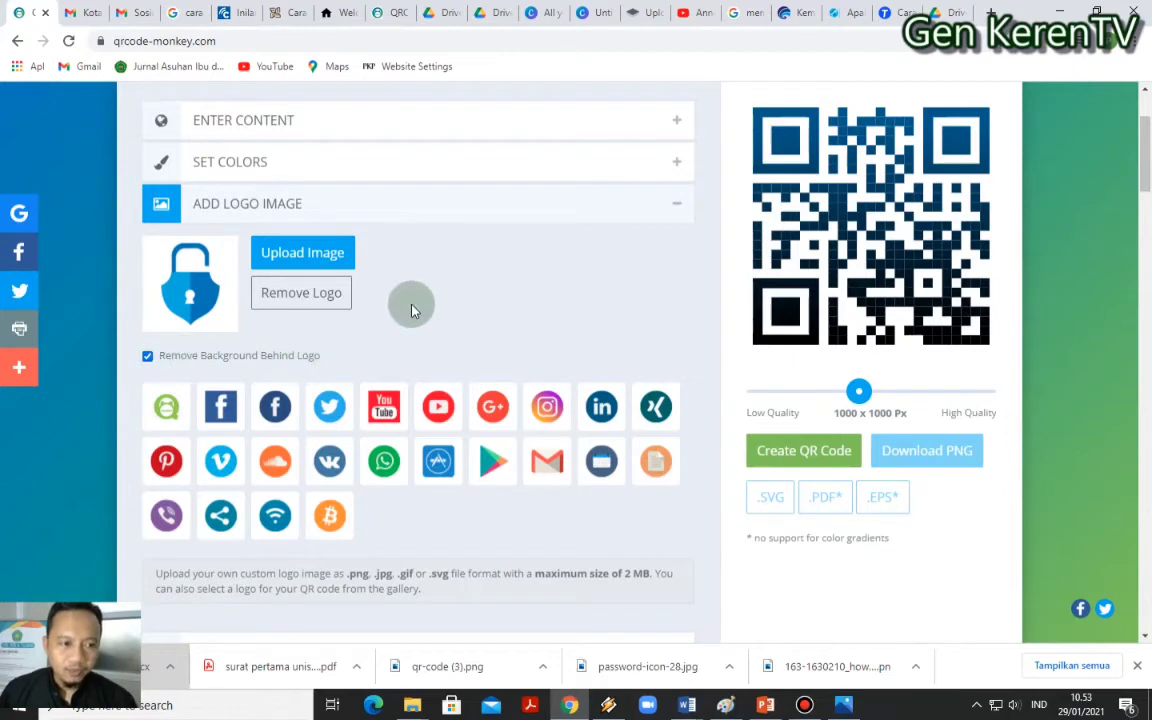
scroll(400, 255, down, 2)
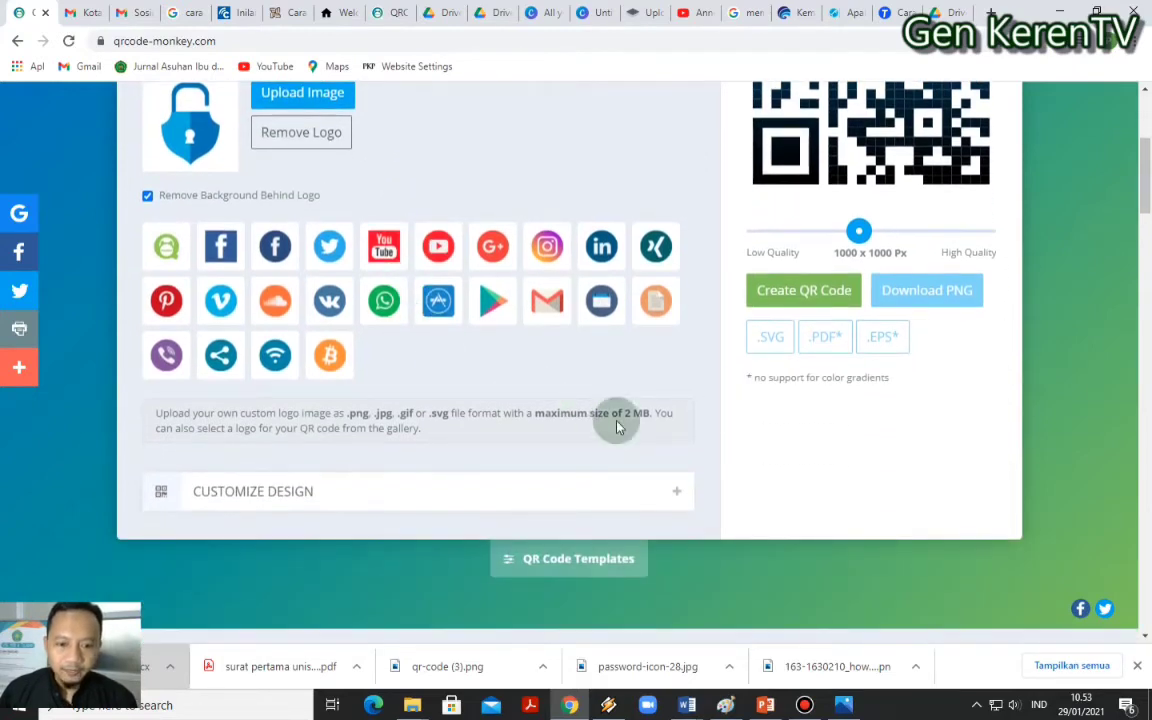
click(195, 493)
scroll(298, 368, down, 5)
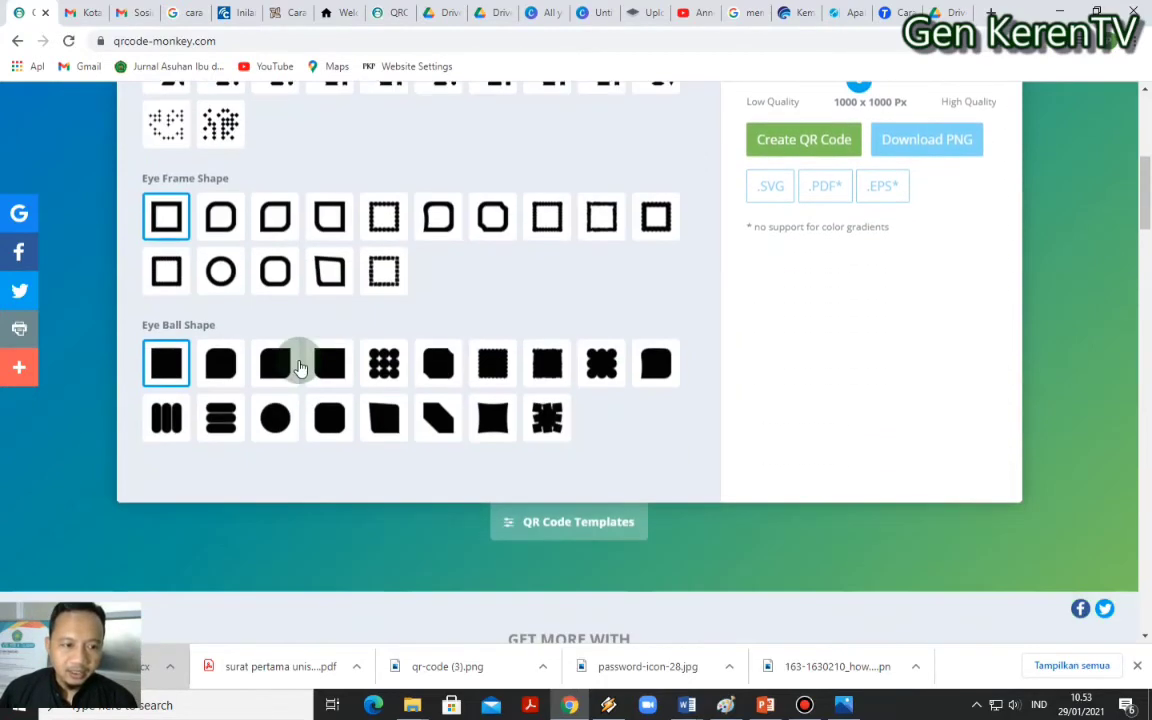
scroll(298, 368, up, 2)
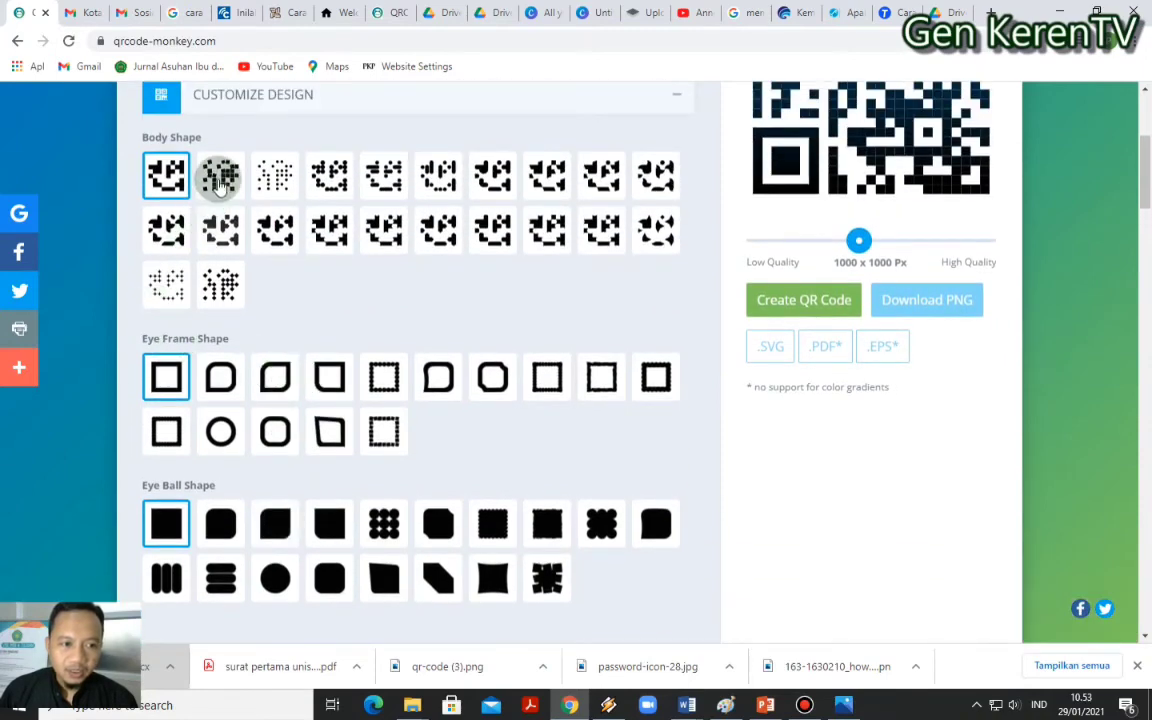
click(220, 178)
scroll(705, 347, up, 3)
scroll(699, 350, down, 2)
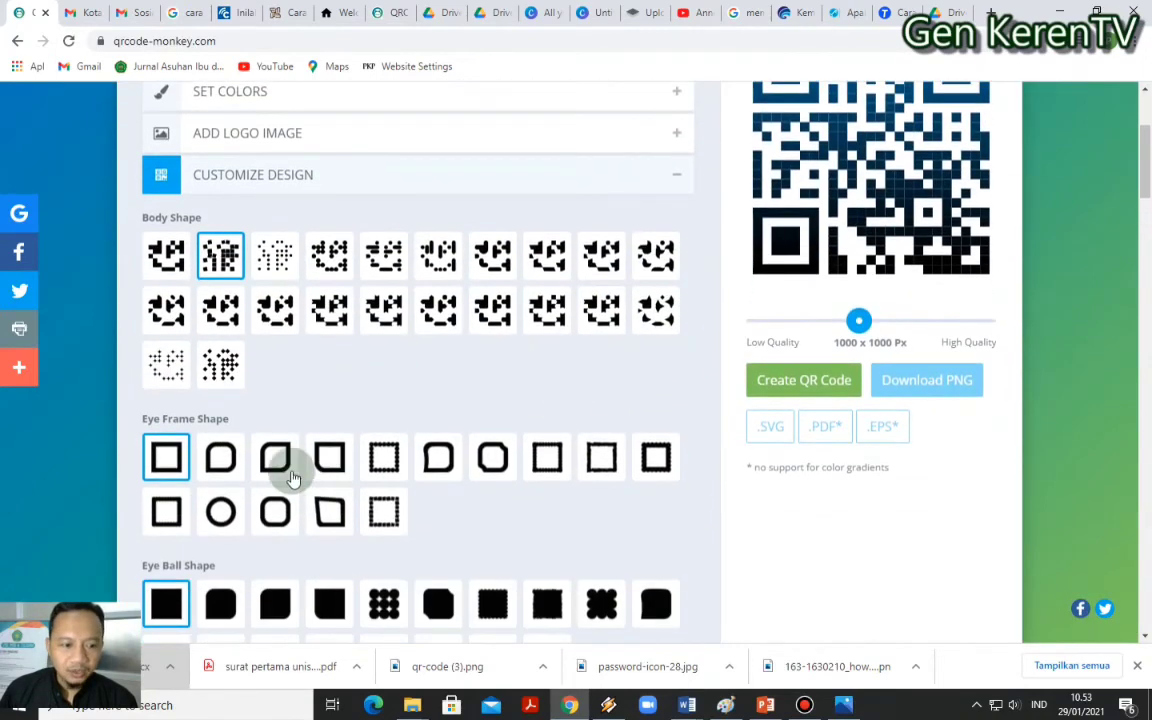
click(168, 462)
click(165, 255)
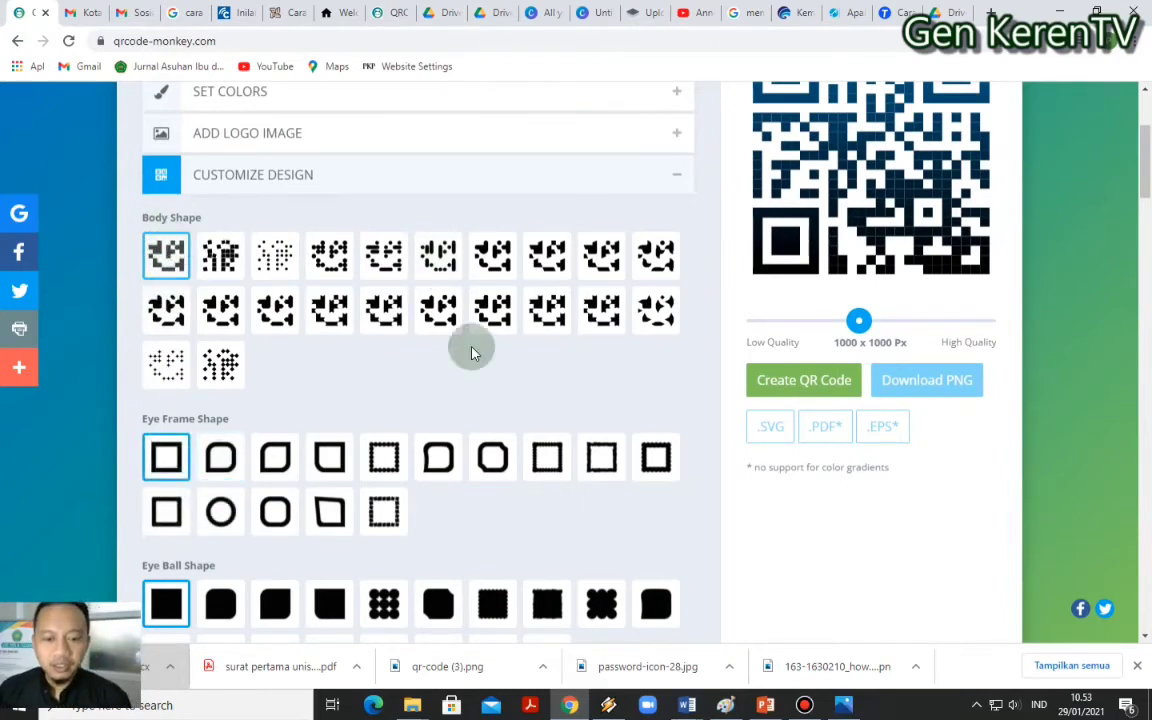
click(185, 178)
click(296, 182)
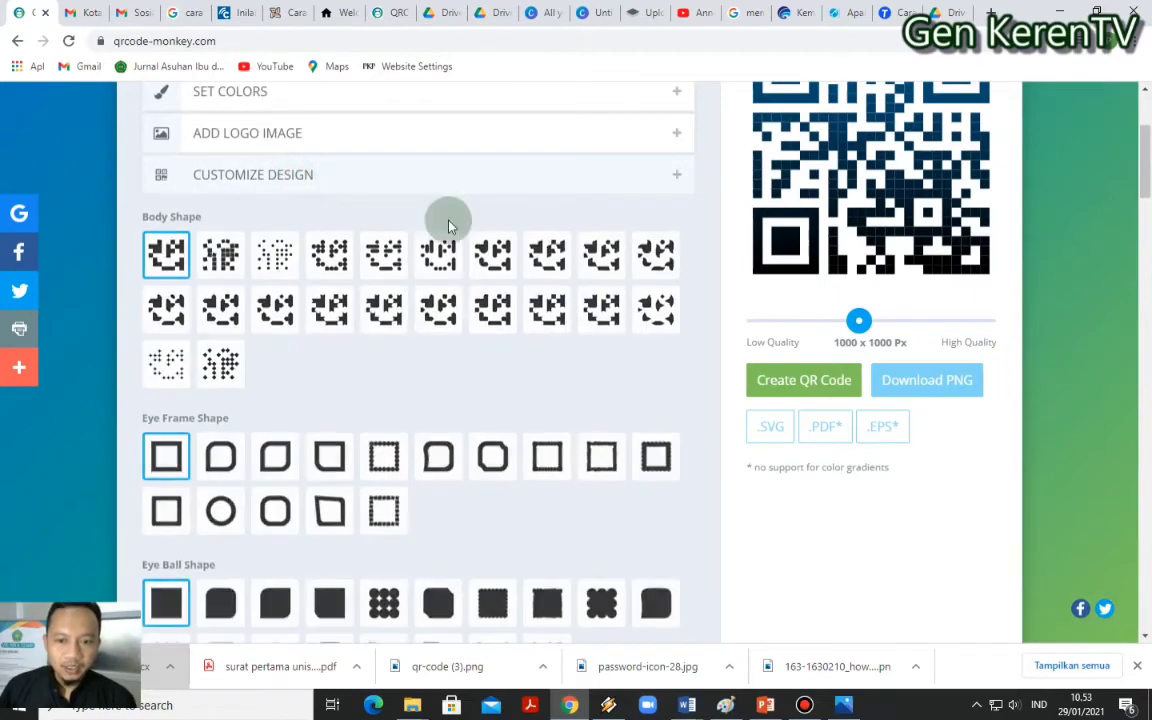
scroll(672, 372, up, 2)
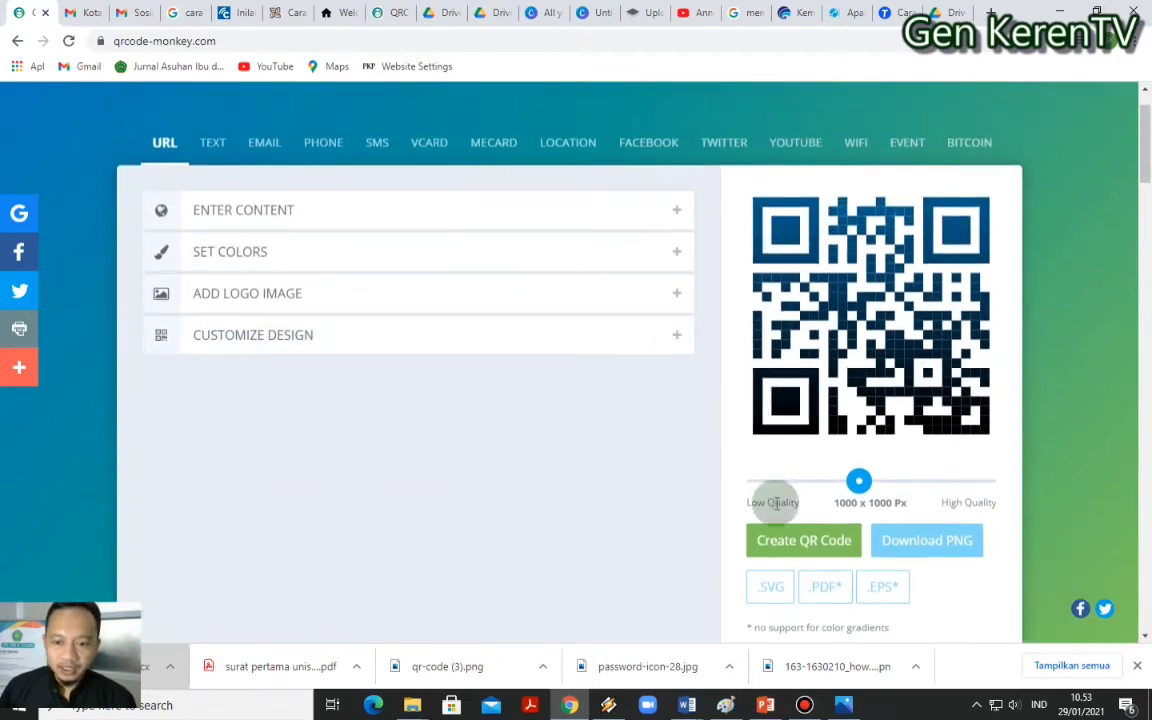
Create the QR code, then untick Remove Background Behind Logo and recreate it
click(820, 545)
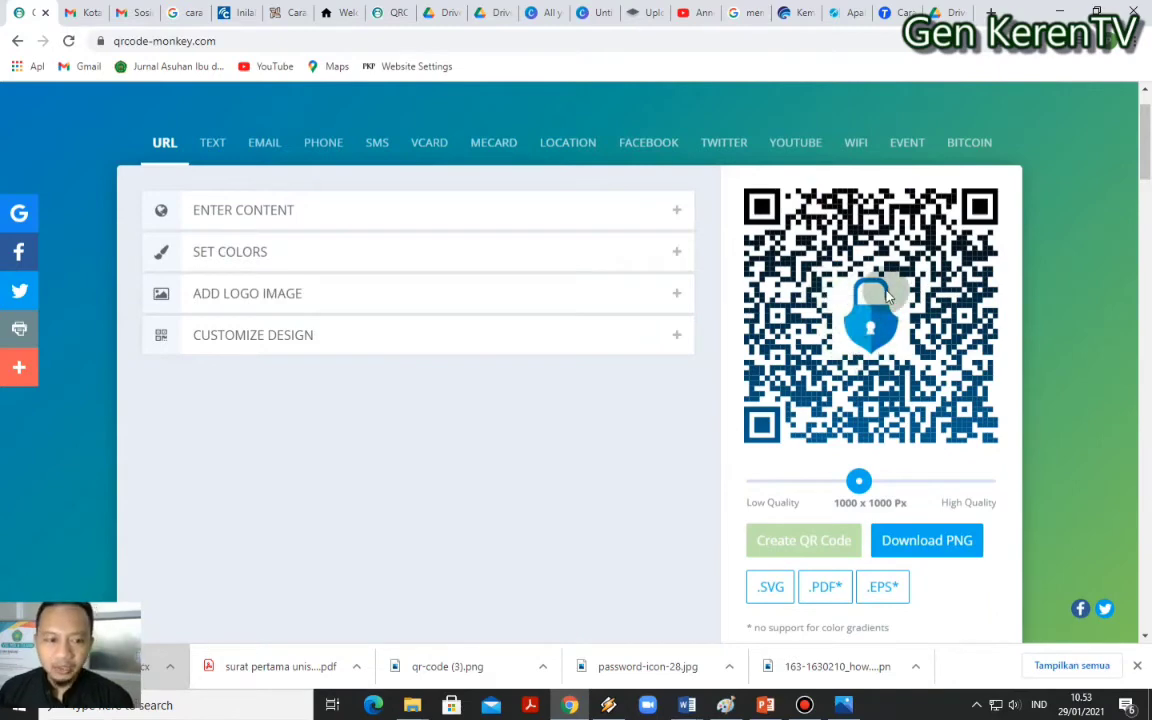
click(195, 298)
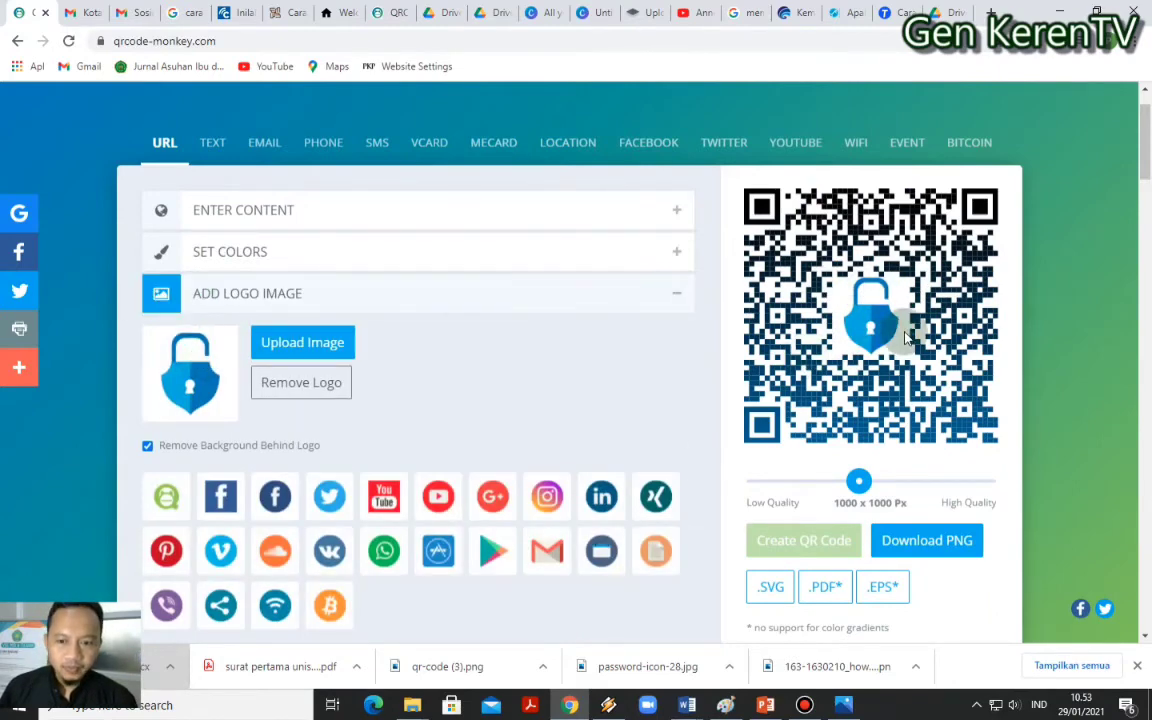
click(146, 447)
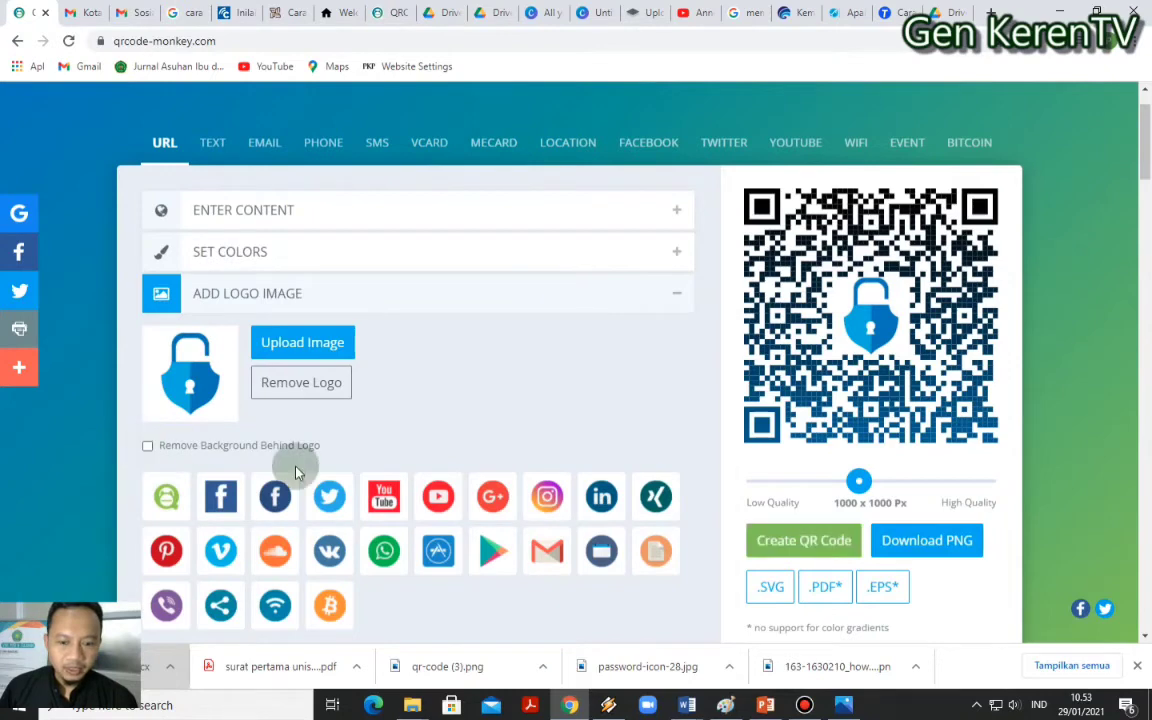
click(805, 540)
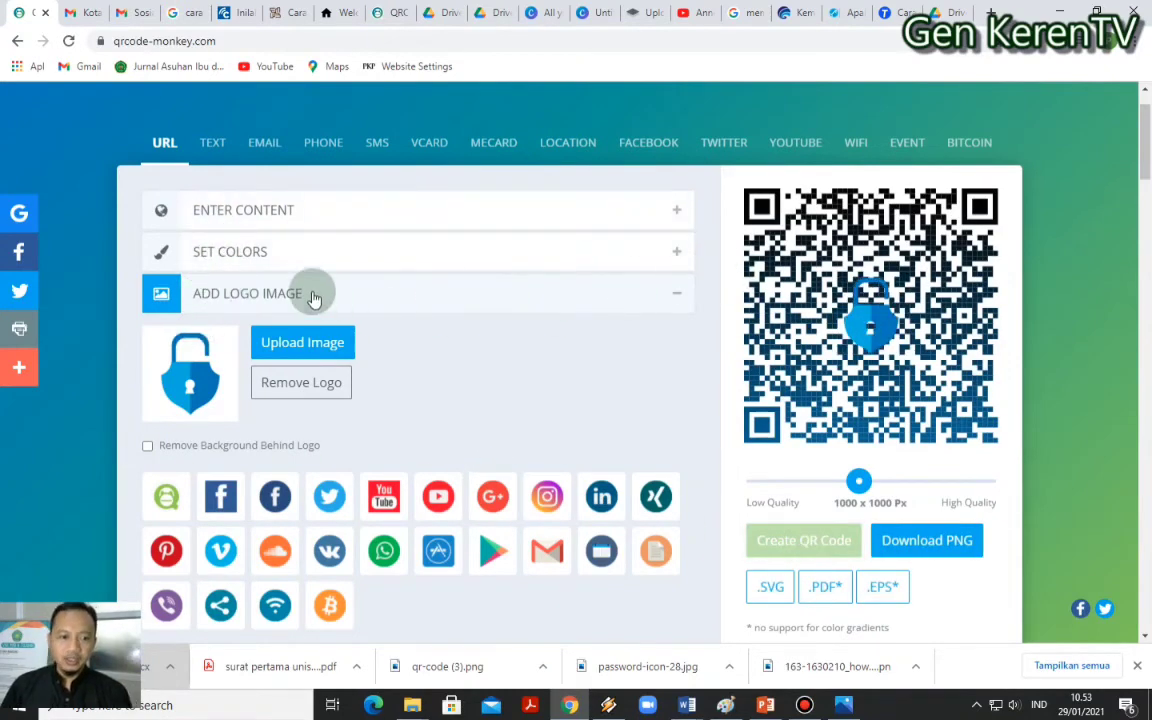
Switch the foreground to Single Color black on white and create the QR code again
click(236, 206)
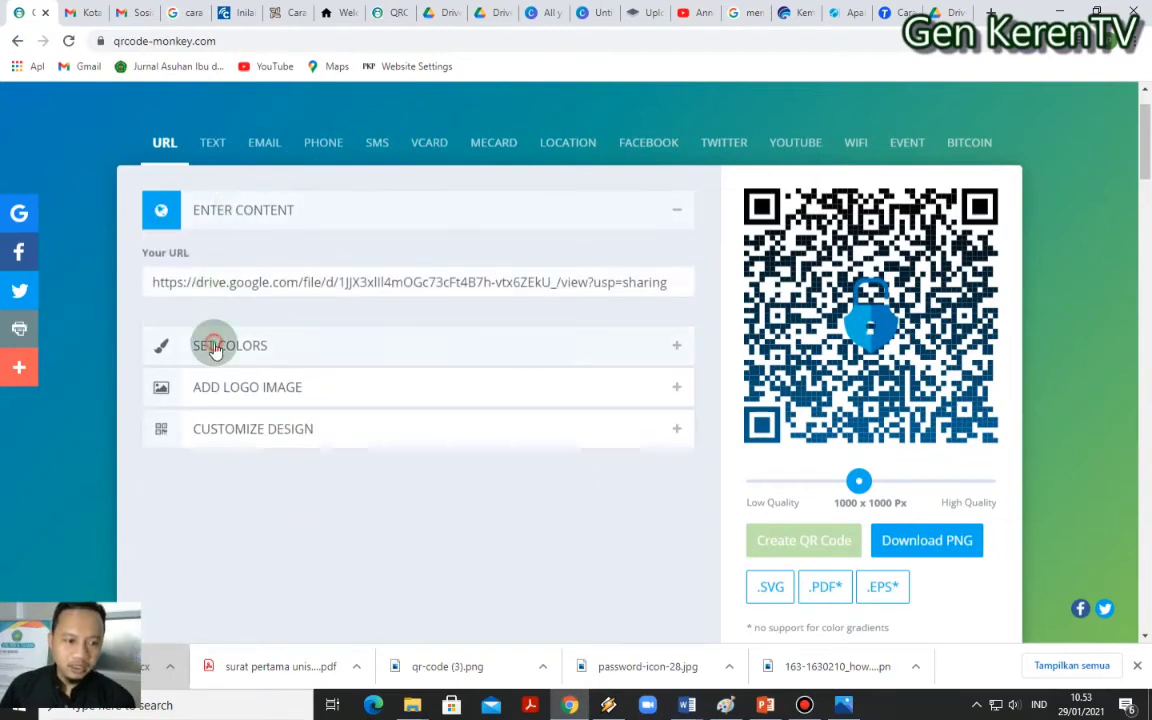
click(211, 344)
click(147, 320)
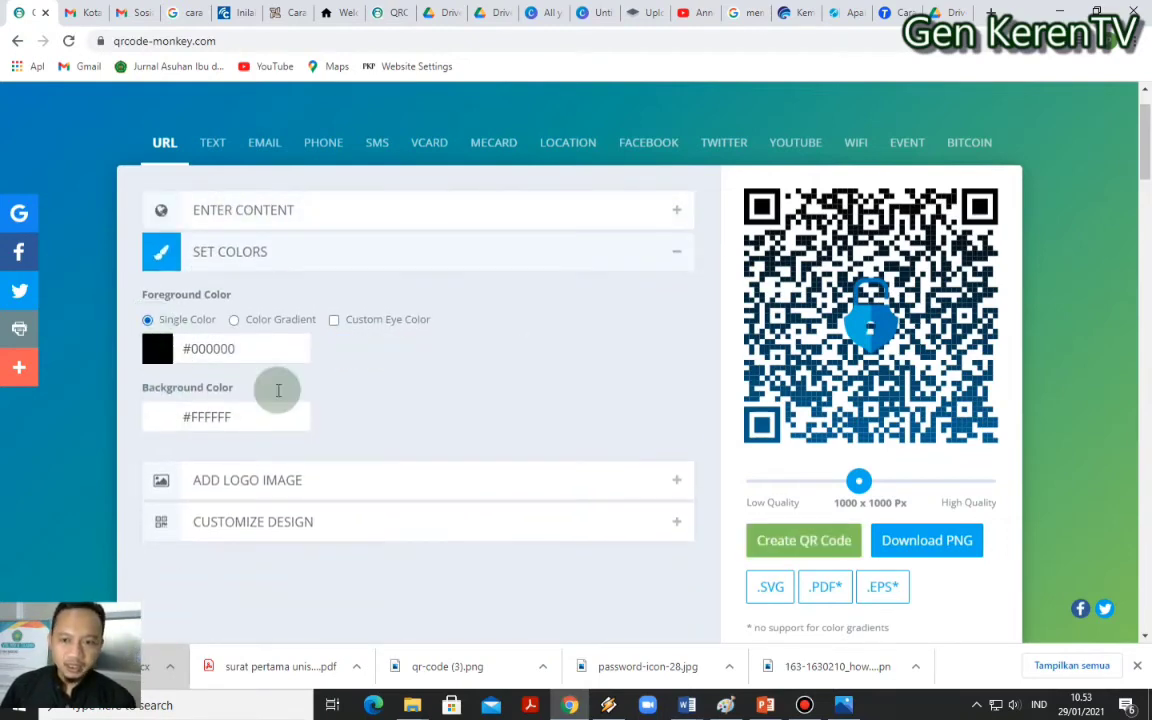
click(786, 540)
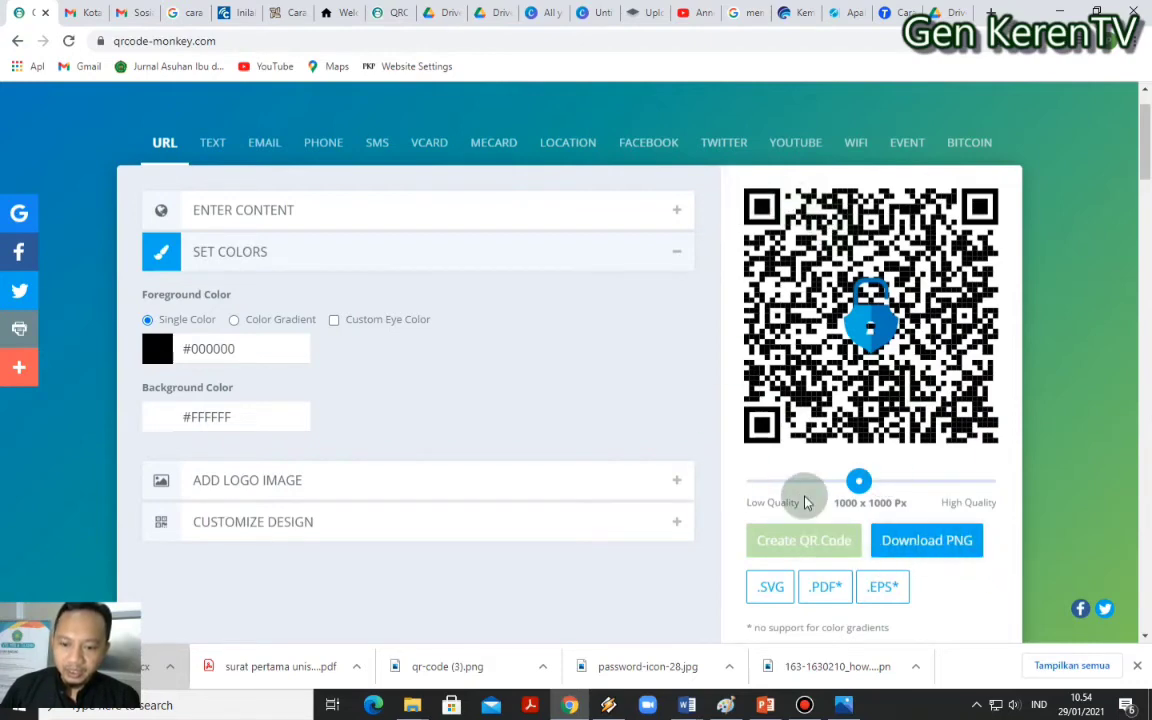
Download the QR code as PNG and bring the File Explorer window forward
click(936, 546)
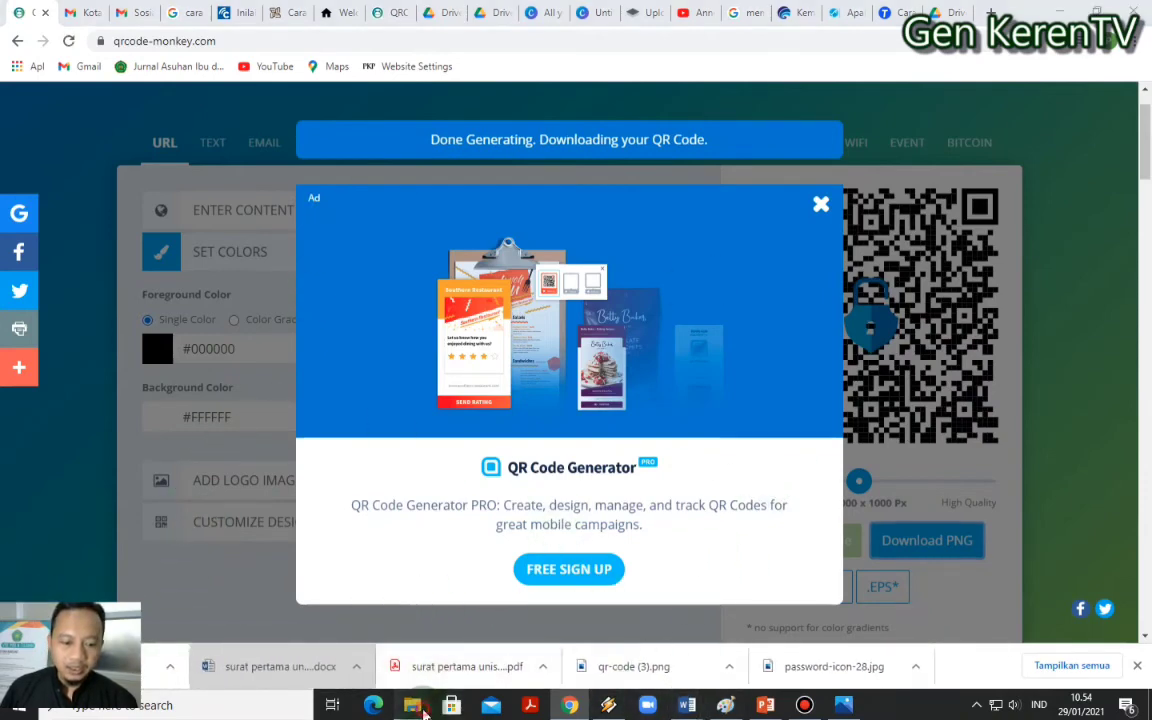
mouse_move(412, 705)
click(340, 640)
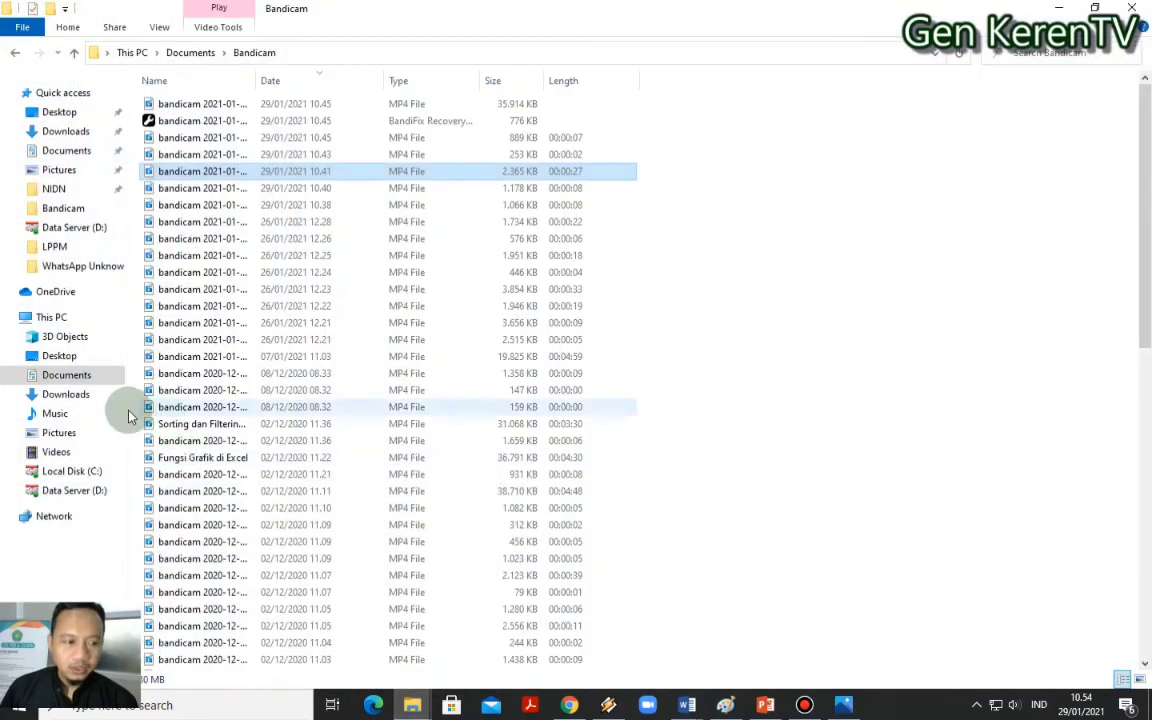
Open qr-code (3).png from Downloads in Photos, then minimize it and return to Chrome
click(88, 396)
click(188, 127)
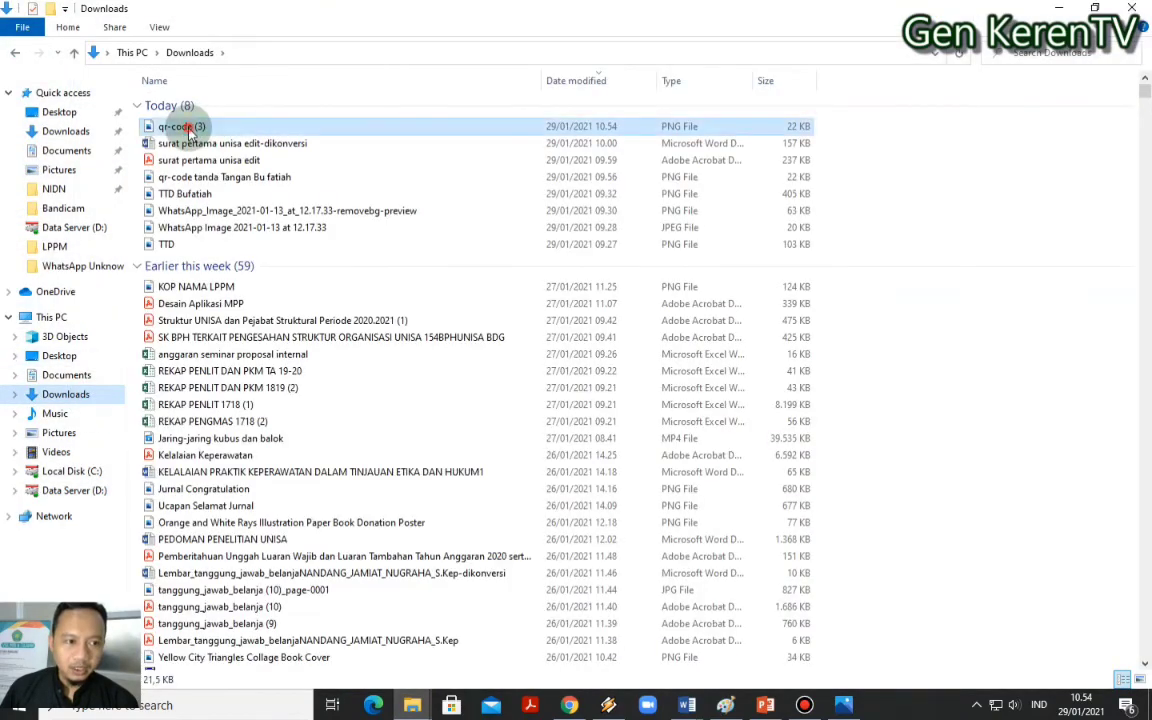
double_click(188, 127)
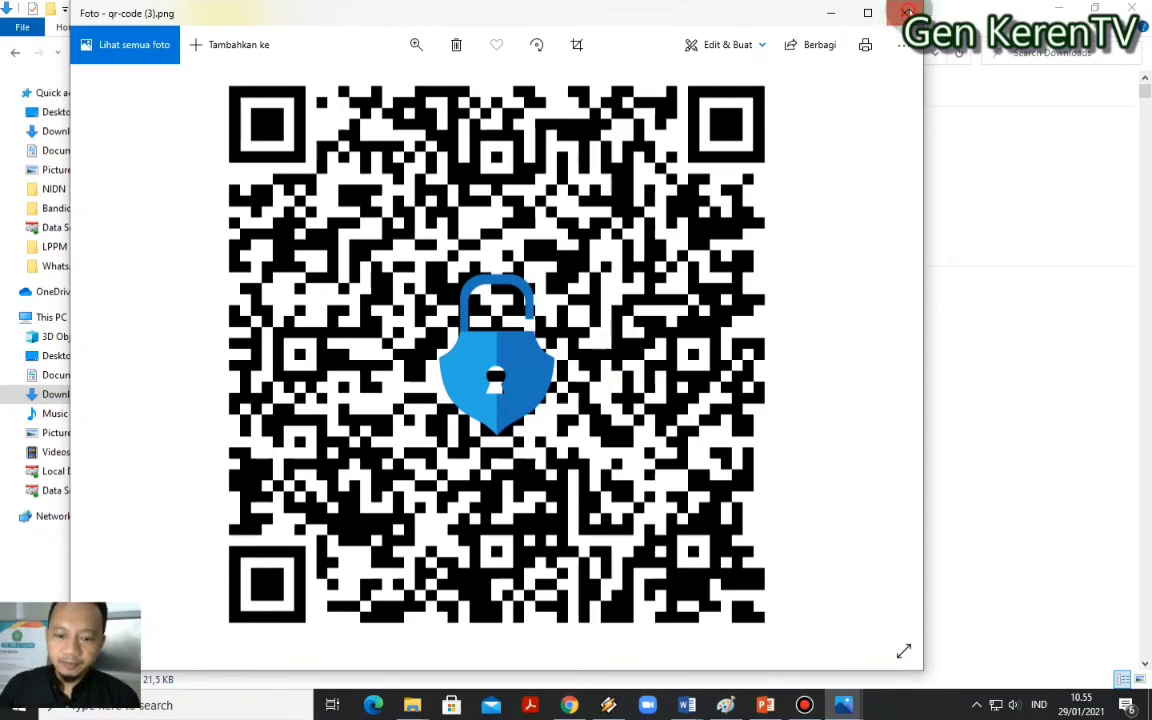
click(830, 13)
click(569, 705)
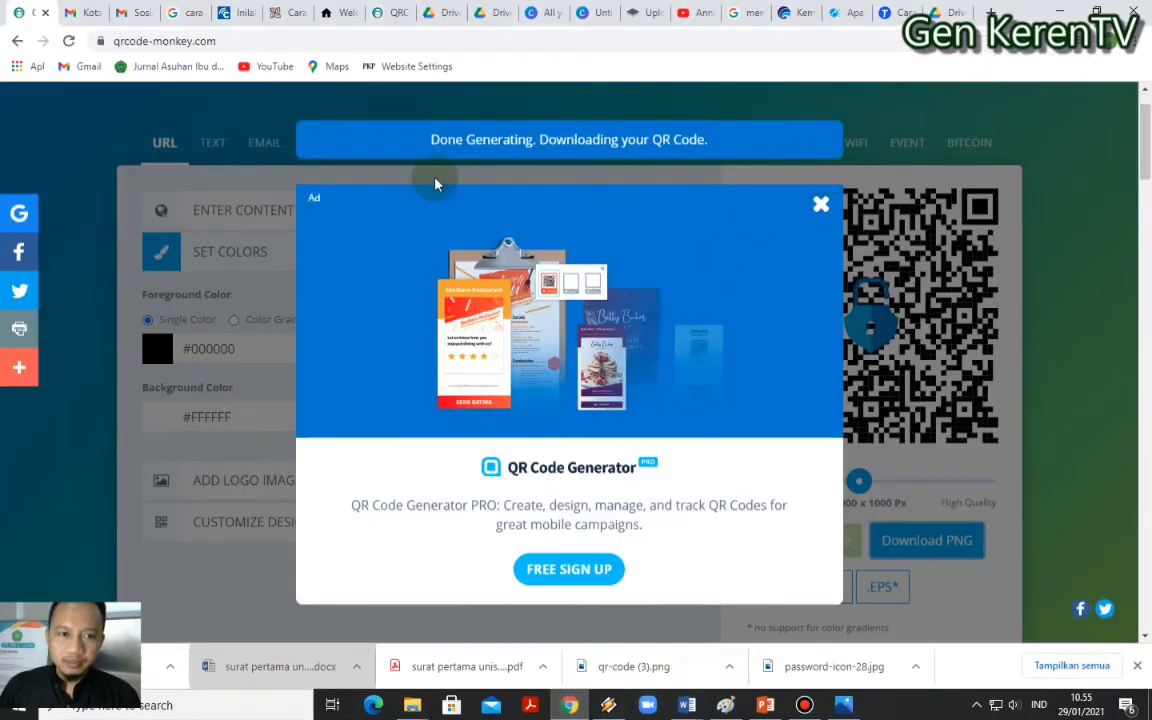